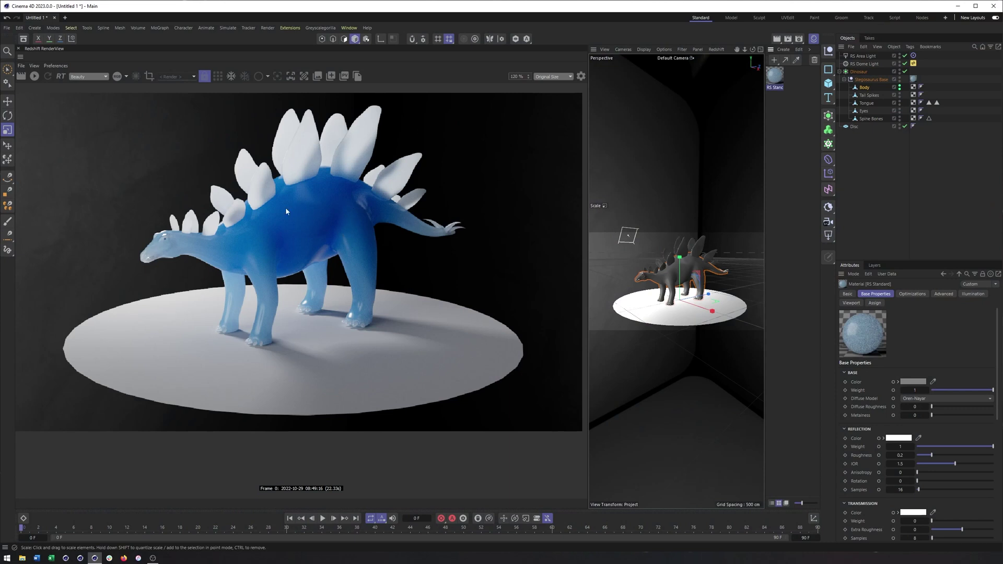
- Create a new RS Standard material from the Redshift materials menu
middle_click_drag(391, 278, 403, 290)
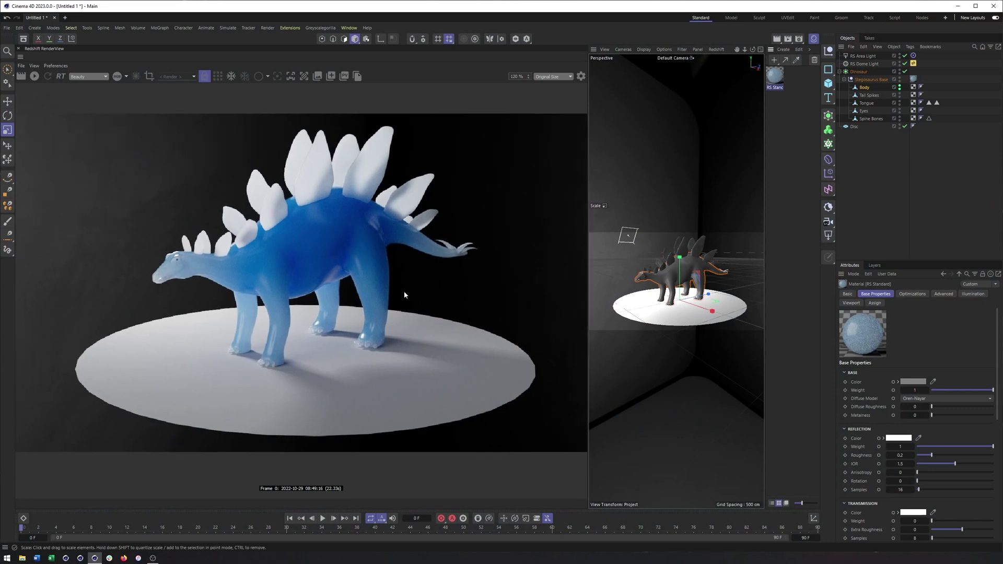
left_click(783, 50)
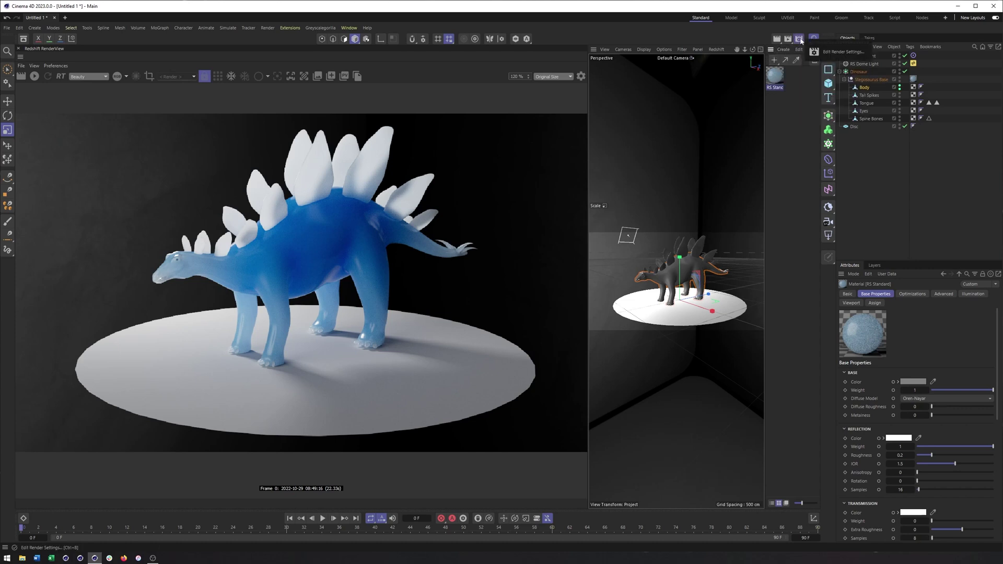
left_click(799, 40)
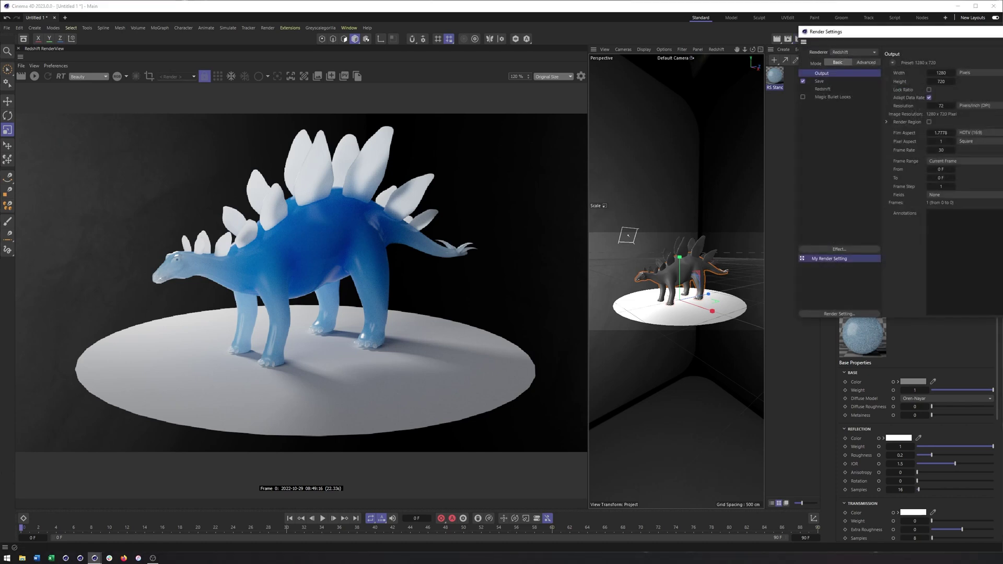
key("Escape")
left_click(783, 49)
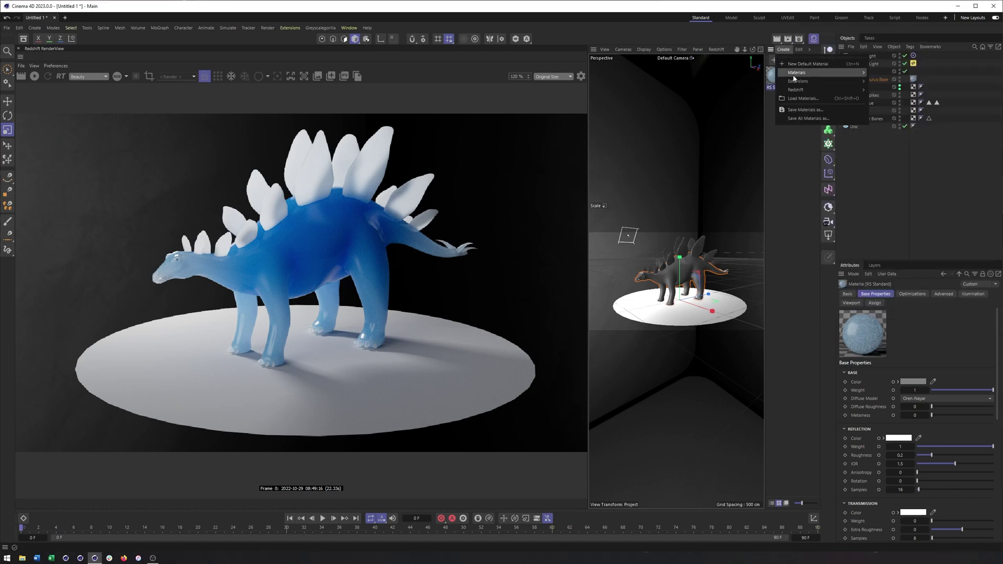
mouse_move(792, 93)
mouse_move(873, 95)
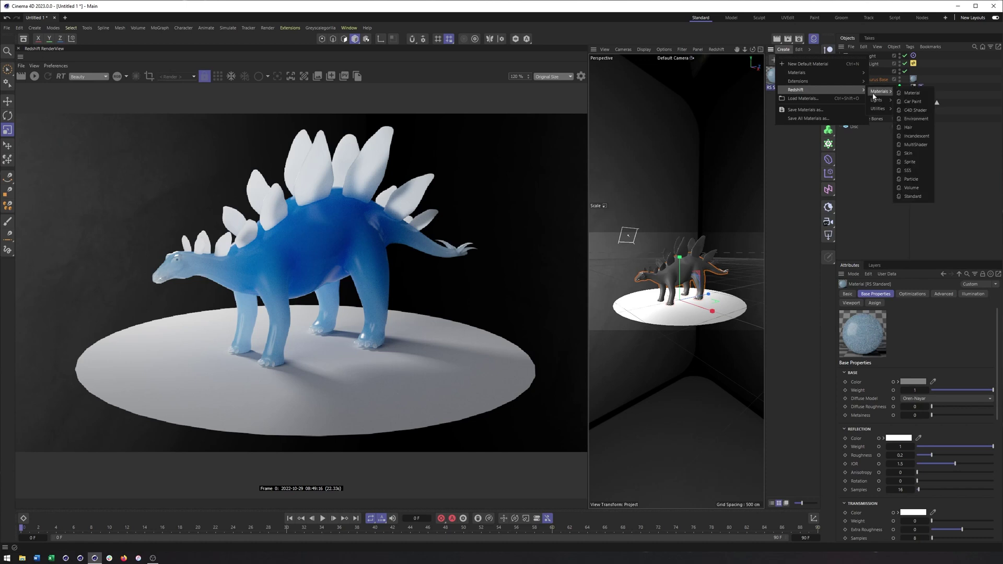
left_click(904, 197)
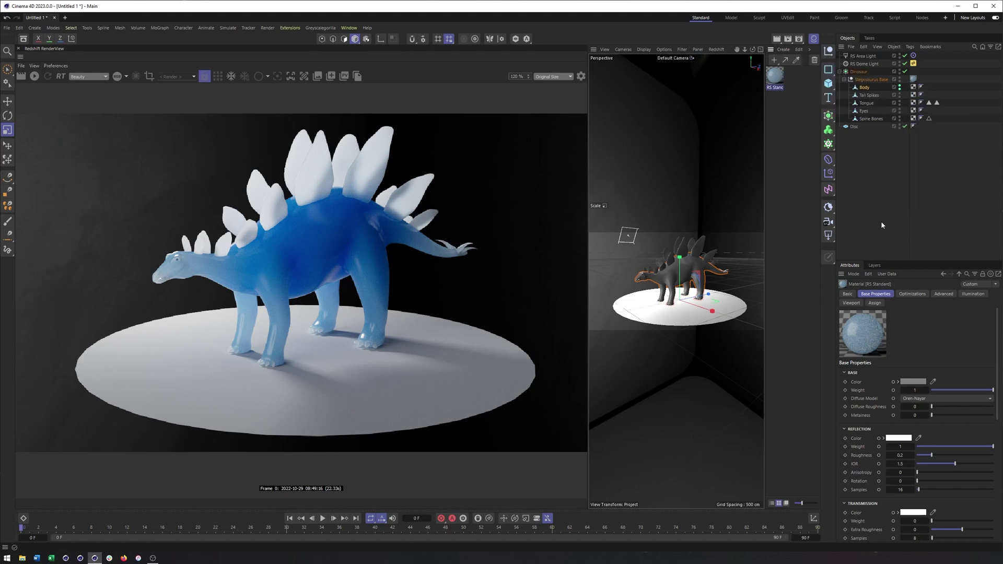
left_click(784, 49)
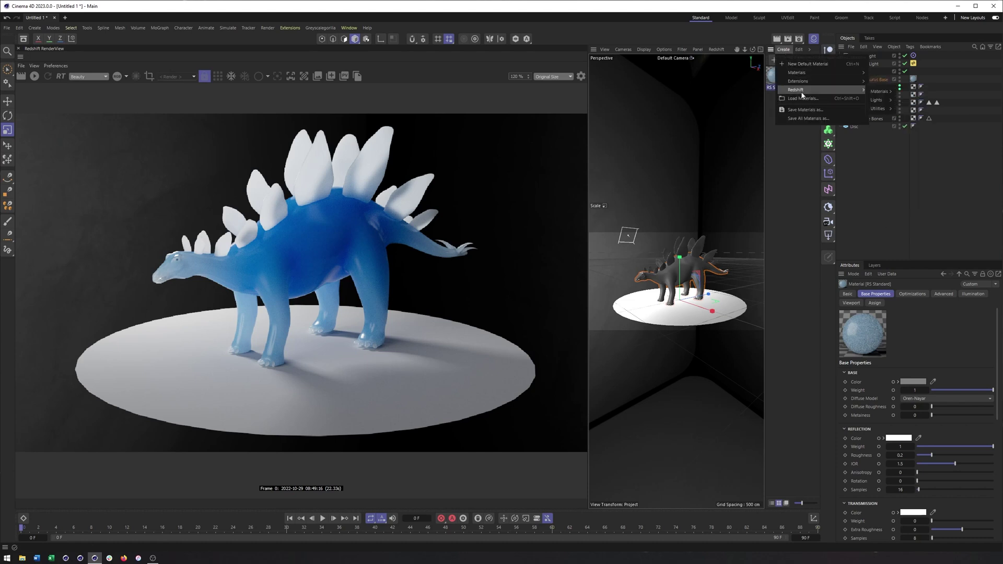
left_click(913, 196)
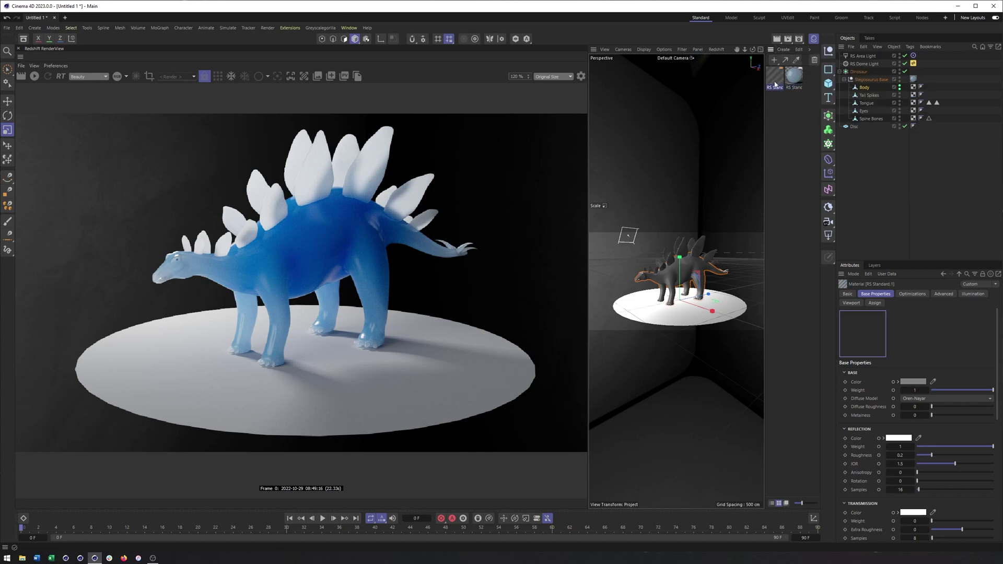
- Delete the old blue material, restart the Redshift render, and open the new material's node graph
left_click(793, 79)
key("Delete")
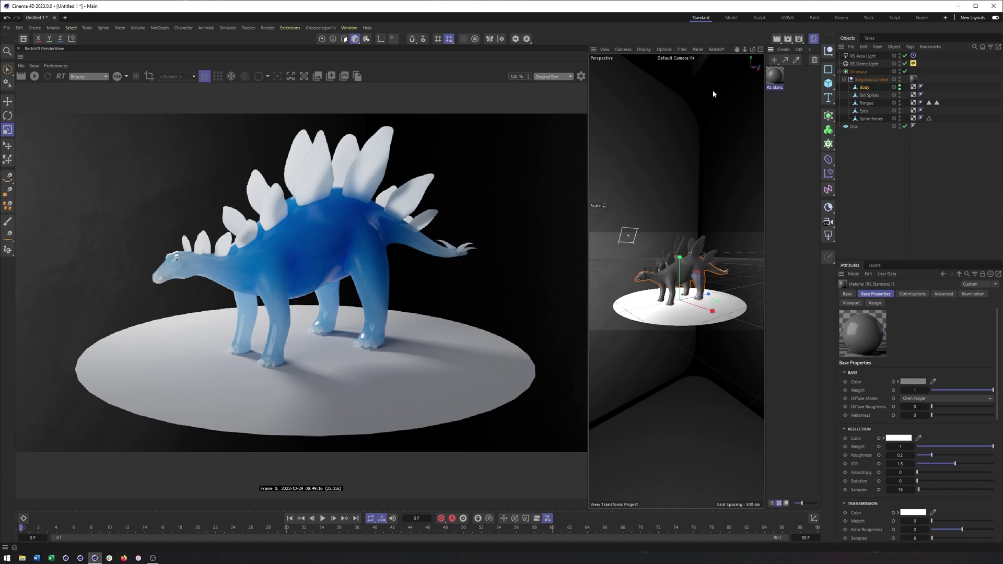
left_click(34, 76)
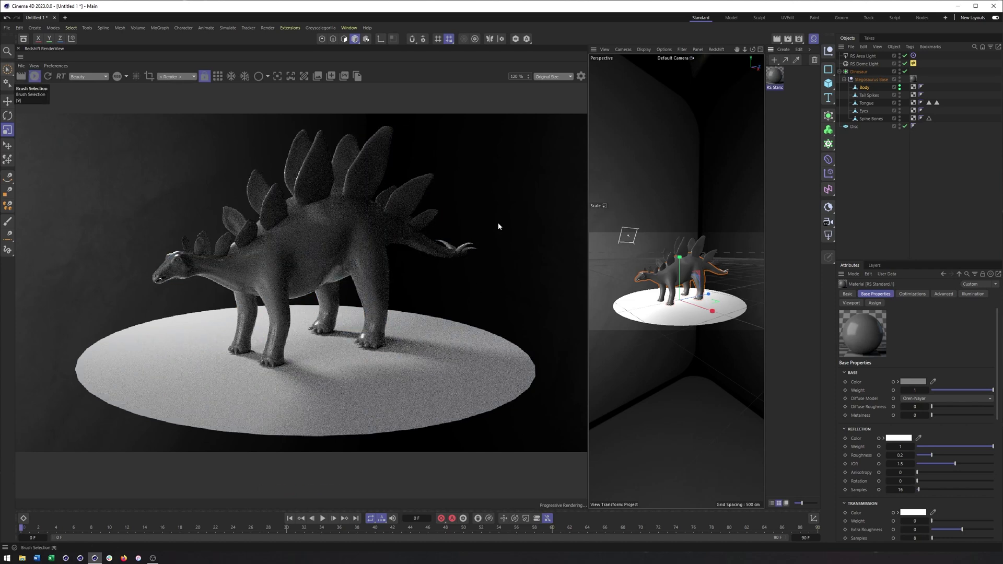
double_click(778, 81)
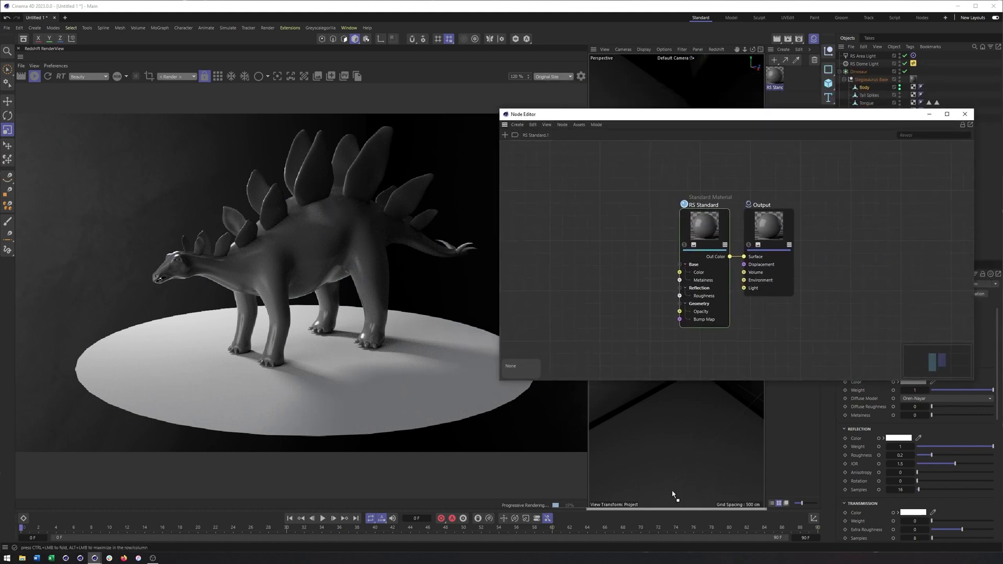
- Dock the Node Editor below the Perspective viewport and drag the divider left to widen the attributes panel
left_click_drag(674, 495, 674, 496)
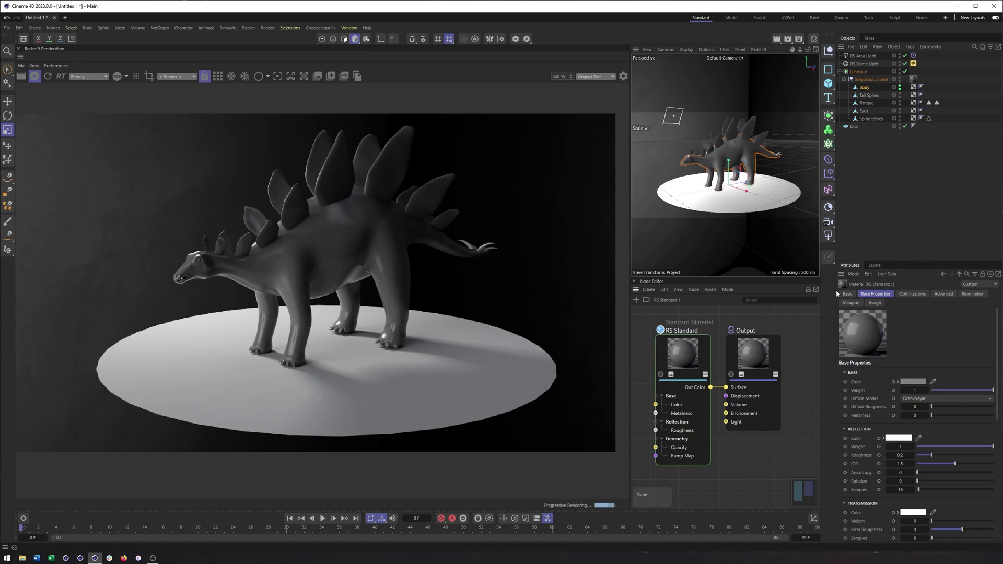
left_click_drag(834, 292, 773, 291)
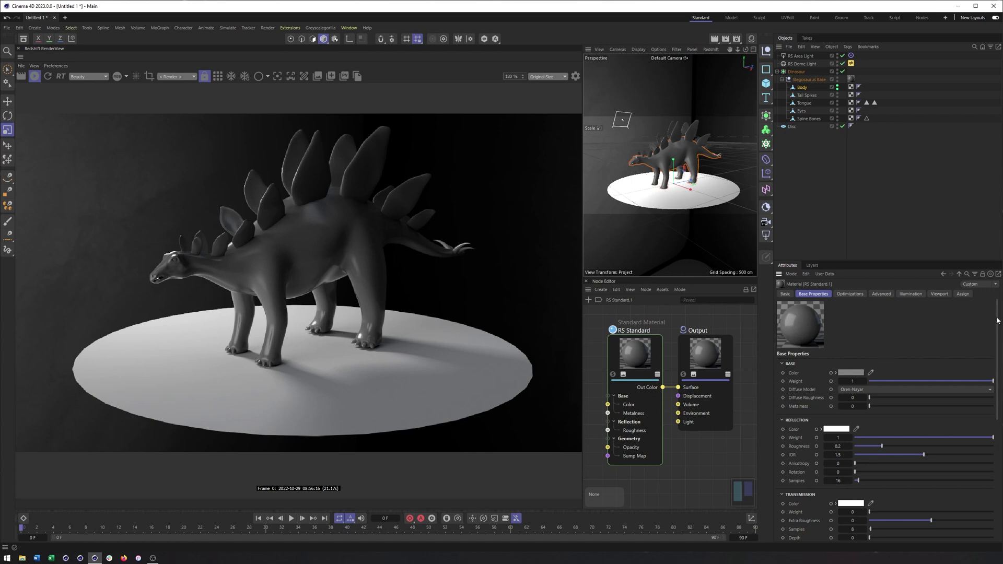
- Look through the Window menu's panel list for the material list, then dismiss the menus
left_click_drag(996, 321, 997, 333)
left_click(343, 28)
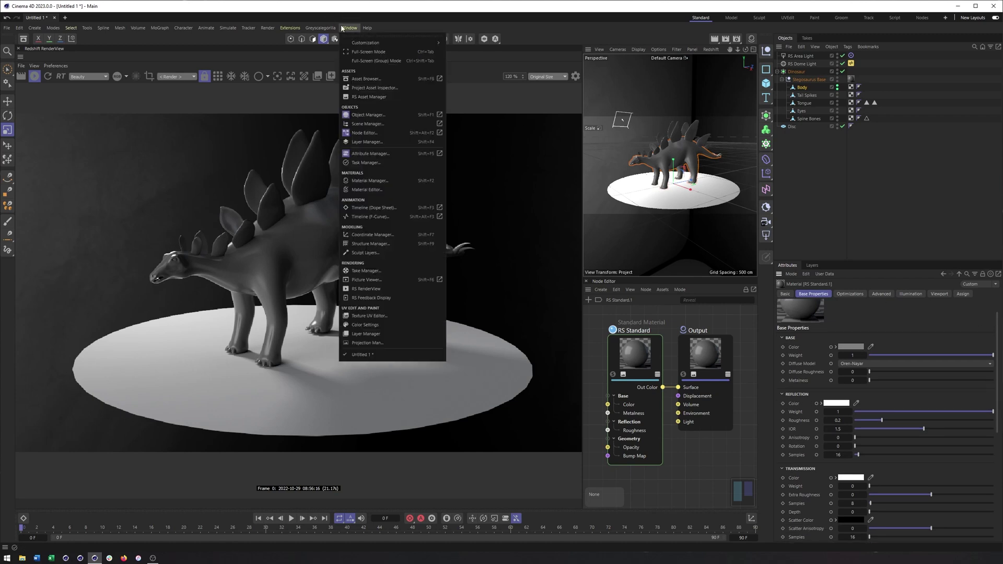
mouse_move(305, 171)
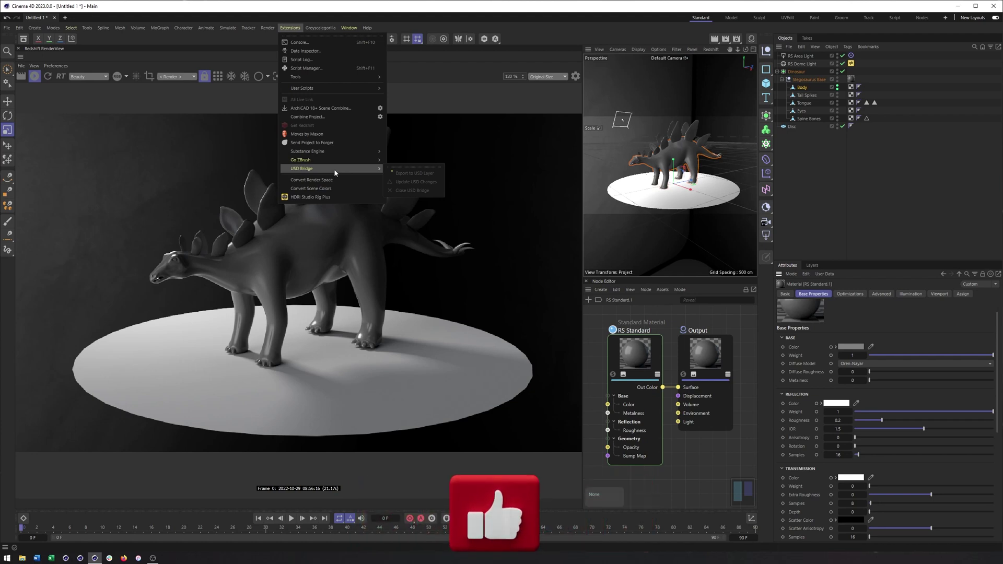
left_click(874, 201)
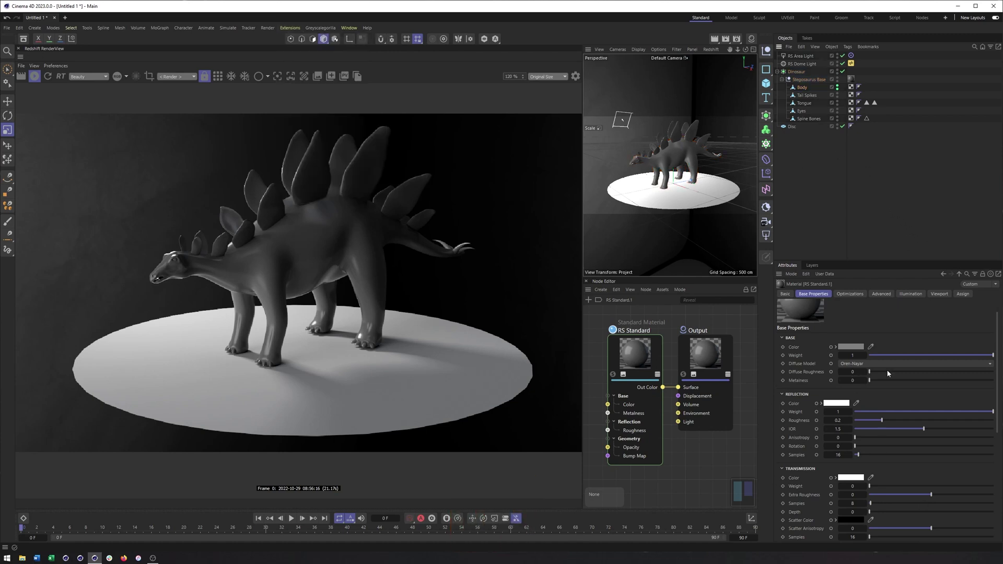
scroll(995, 339, "up", 2)
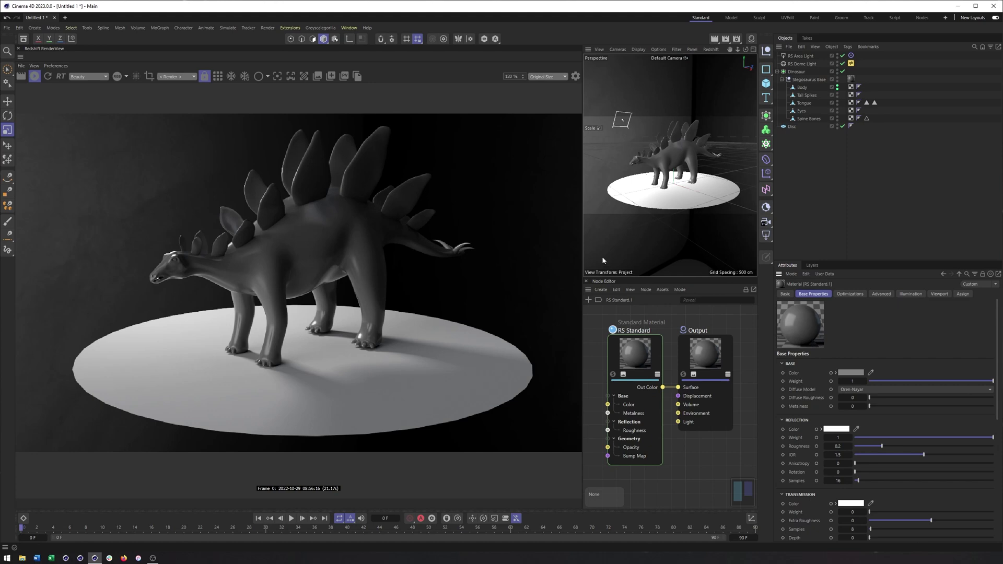
- Check the Diffuse Model choices, leaving Oren-Nayar, and restore the Material Manager
left_click(797, 374)
left_click(882, 390)
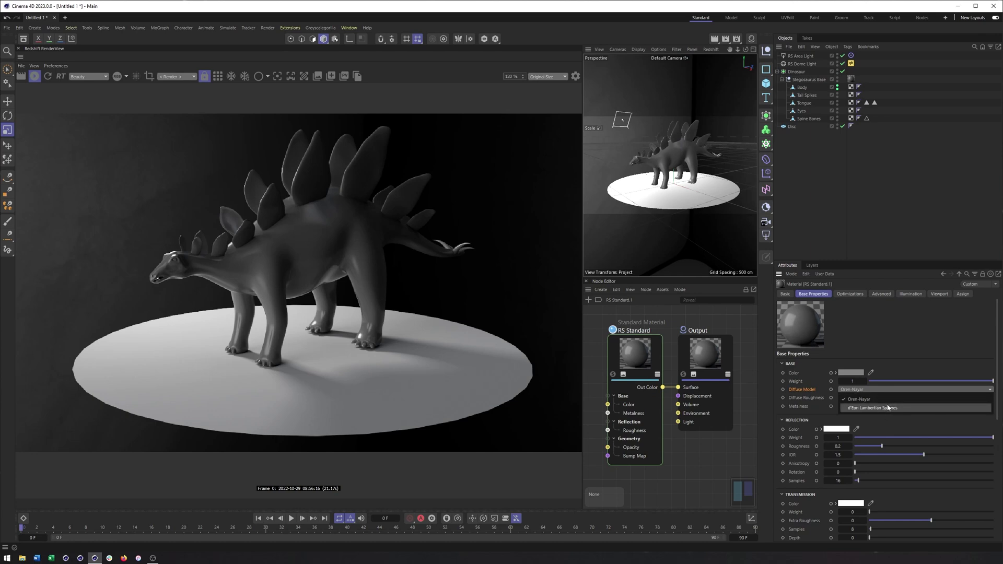
left_click(752, 38)
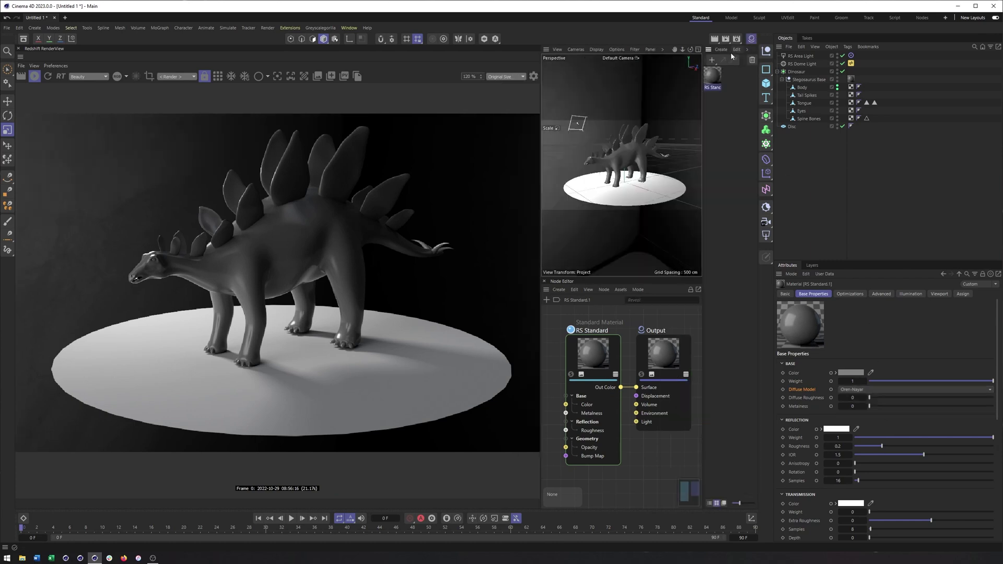
- Create a default material Mat and set its Color Model to Oren-Nayar
left_click(720, 49)
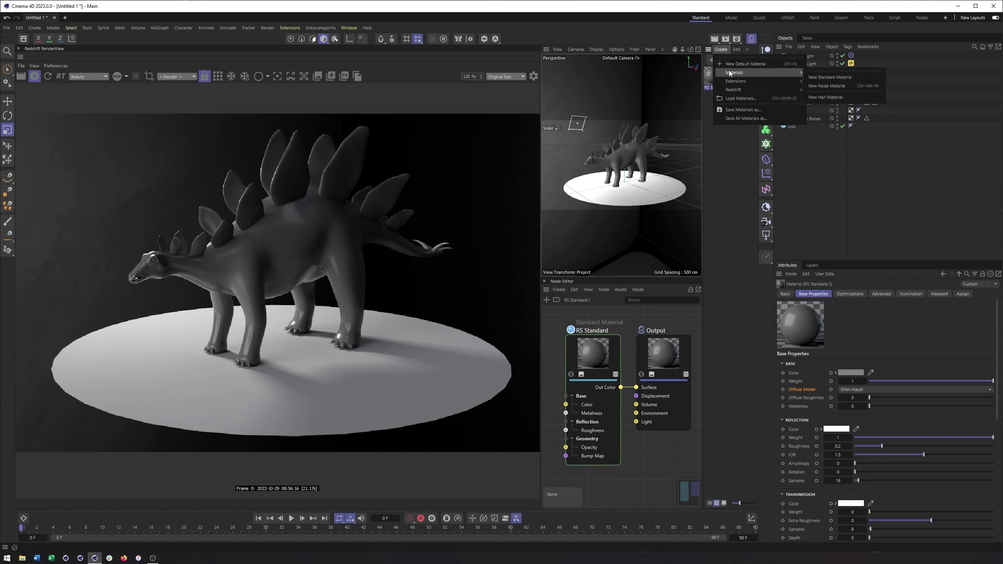
left_click(741, 64)
double_click(713, 78)
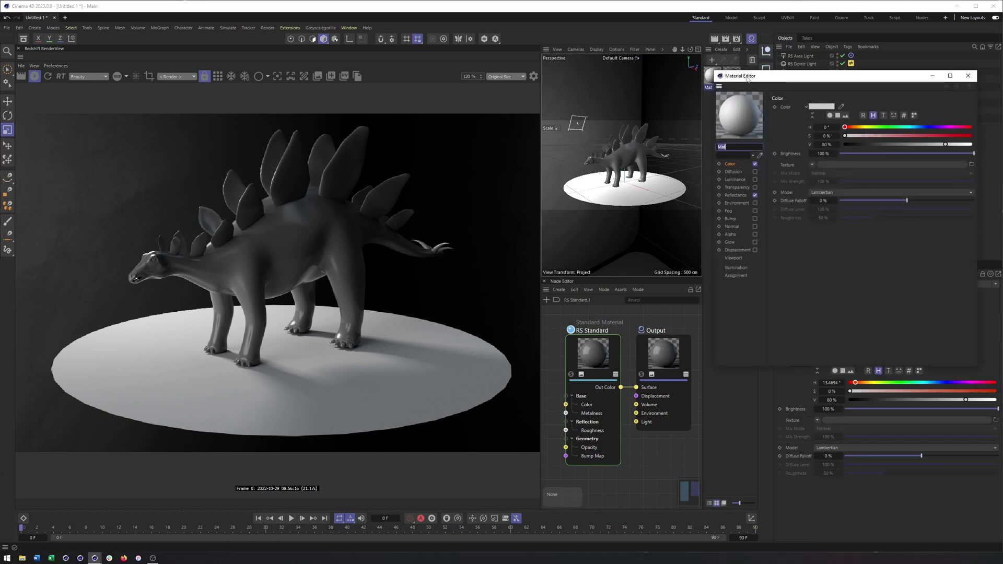
left_click(735, 188)
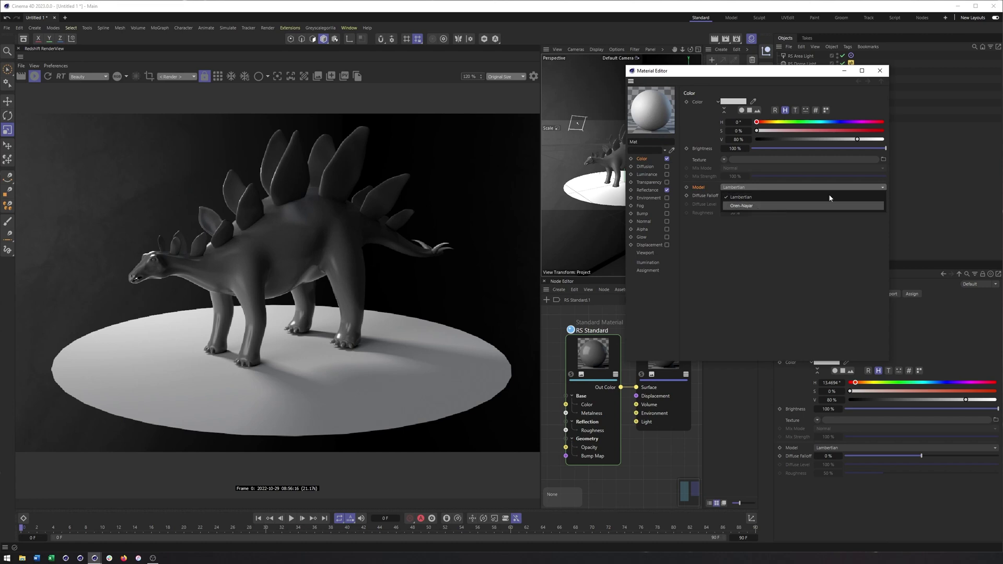
left_click(742, 205)
- Close the Material Editor and select RS Standard.1 to review its diffuse model options
left_click(879, 70)
left_click(724, 83)
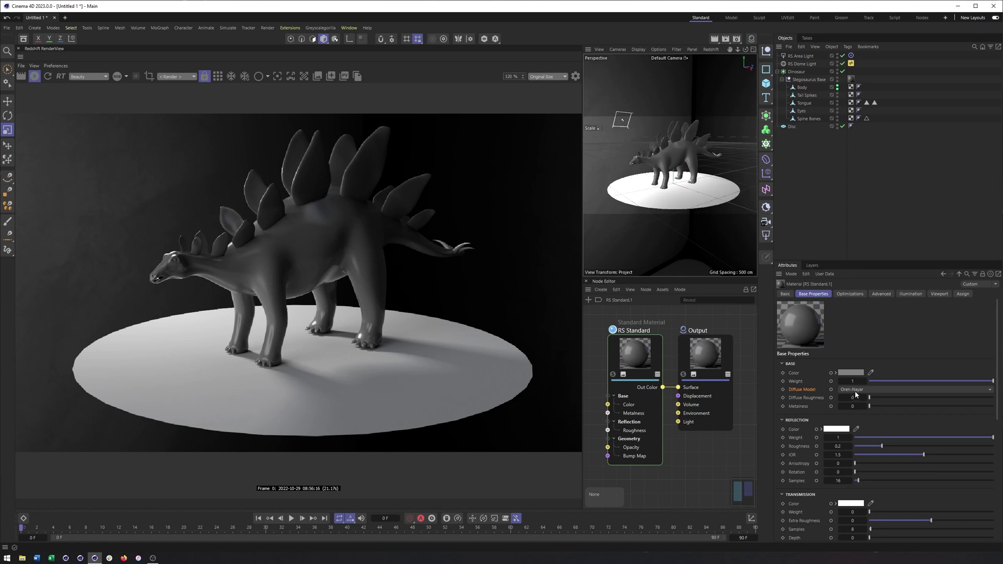
left_click(855, 390)
- Keep Oren-Nayar, push Diffuse Roughness to 1 then back near 0, and set Metalness to 1
left_click(862, 399)
left_click_drag(883, 399, 968, 397)
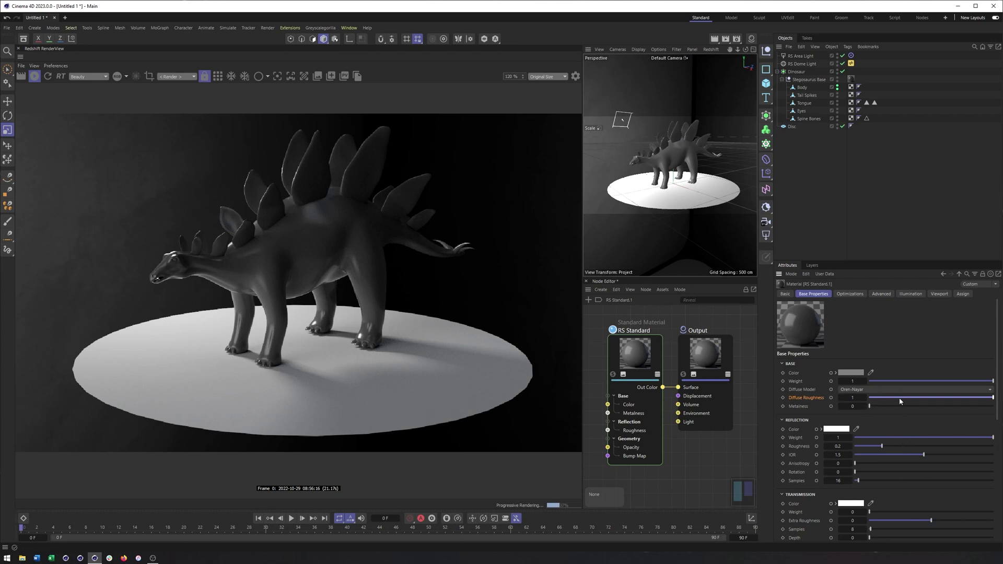
left_click_drag(898, 399, 868, 398)
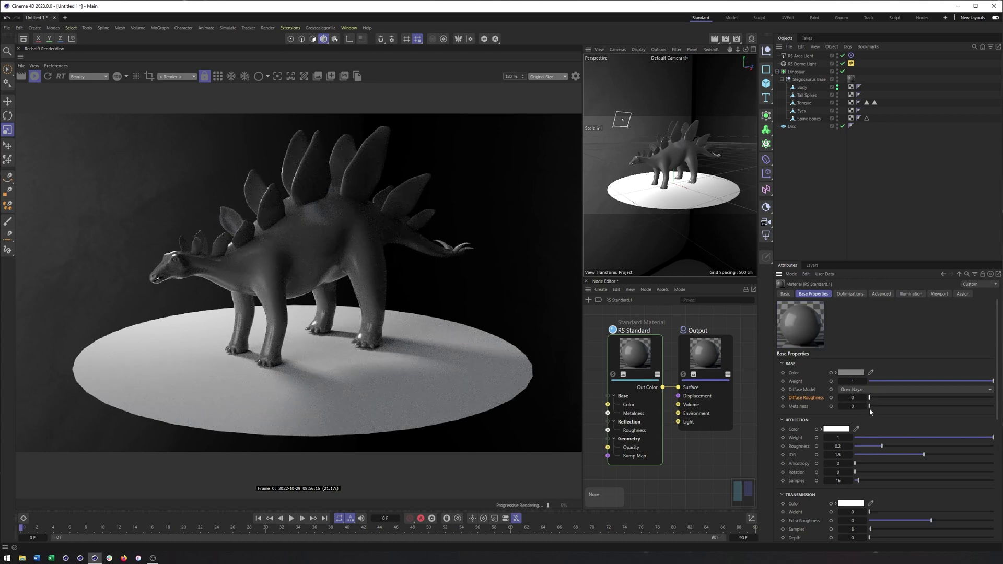
left_click_drag(870, 406, 996, 411)
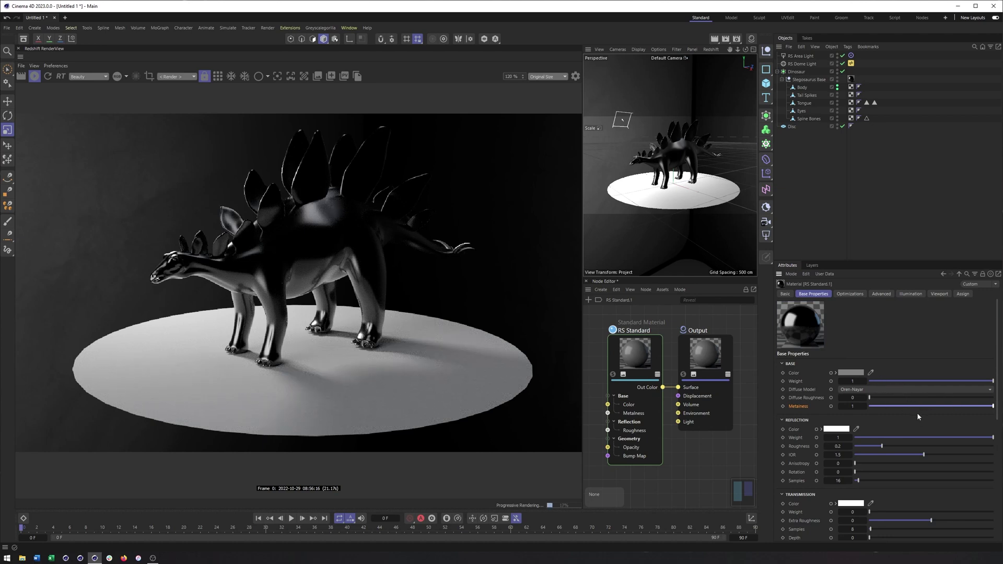
left_click(850, 373)
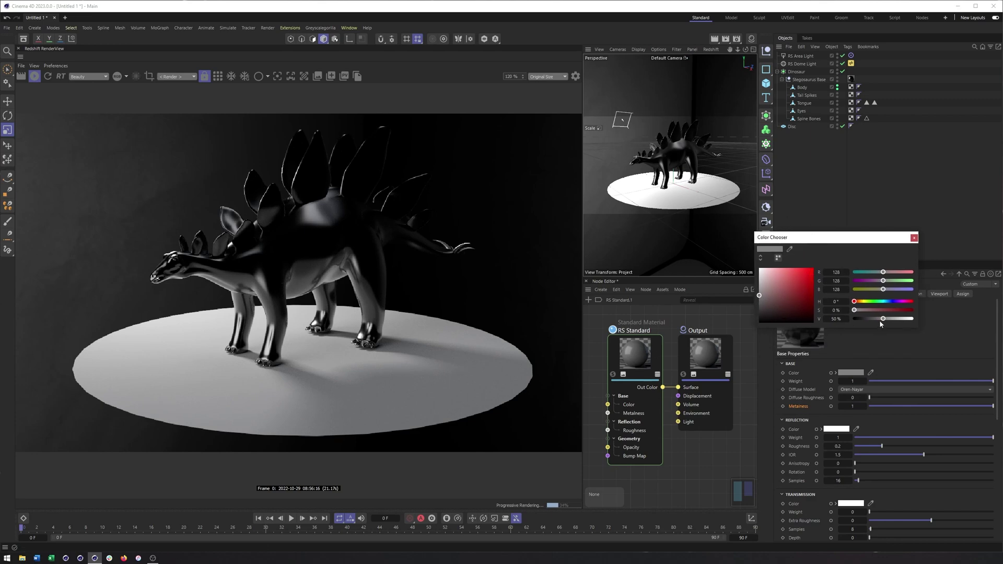
- Set the Base Color to a light green in the Color Chooser and drag Metalness back to 0
left_click_drag(882, 319, 973, 321)
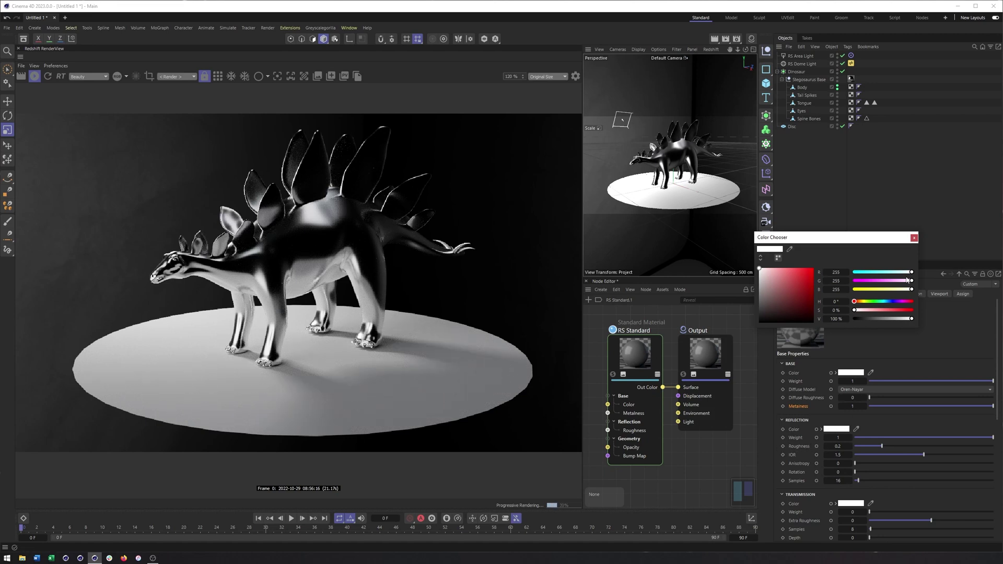
left_click(914, 238)
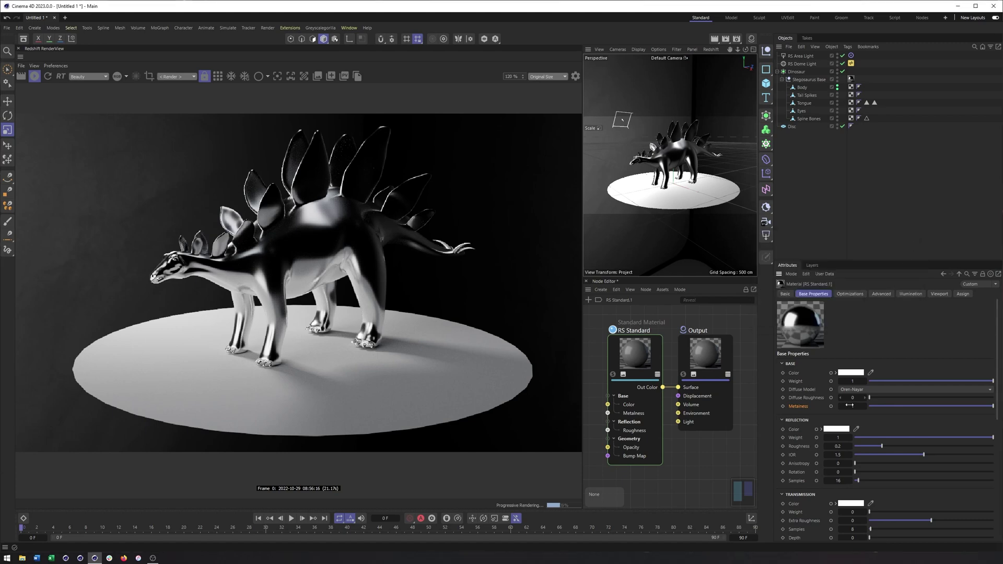
left_click(849, 371)
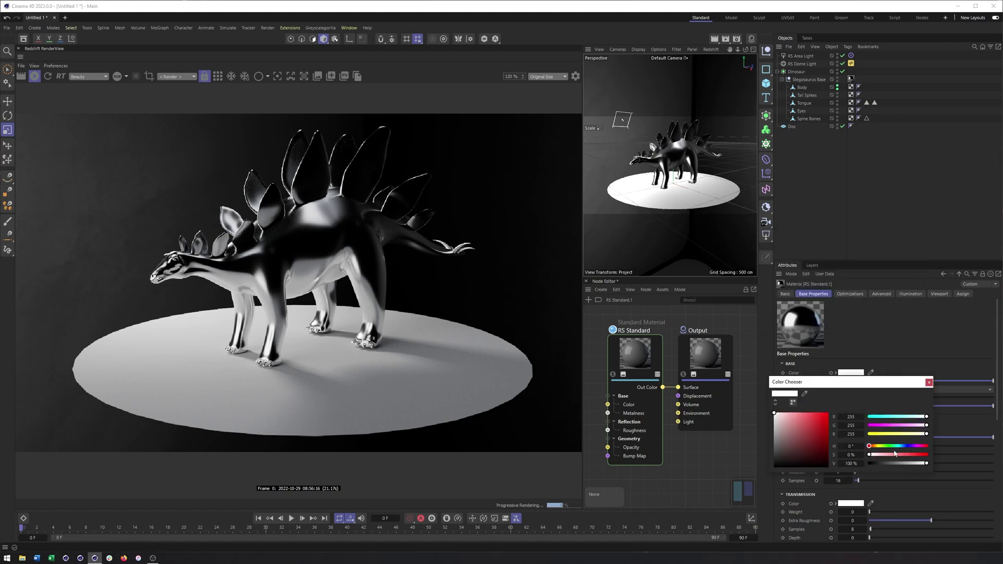
left_click(887, 445)
left_click(803, 419)
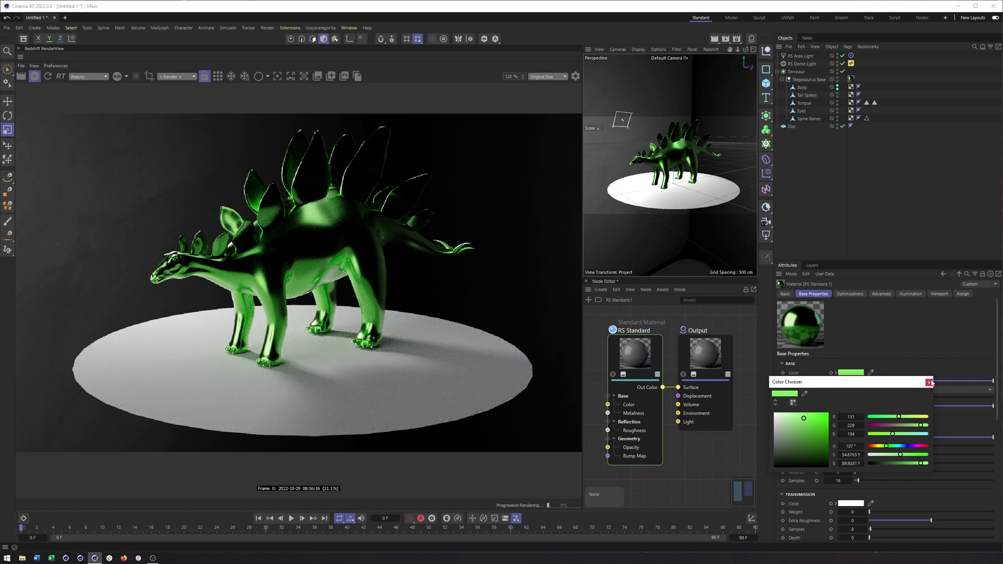
left_click(929, 382)
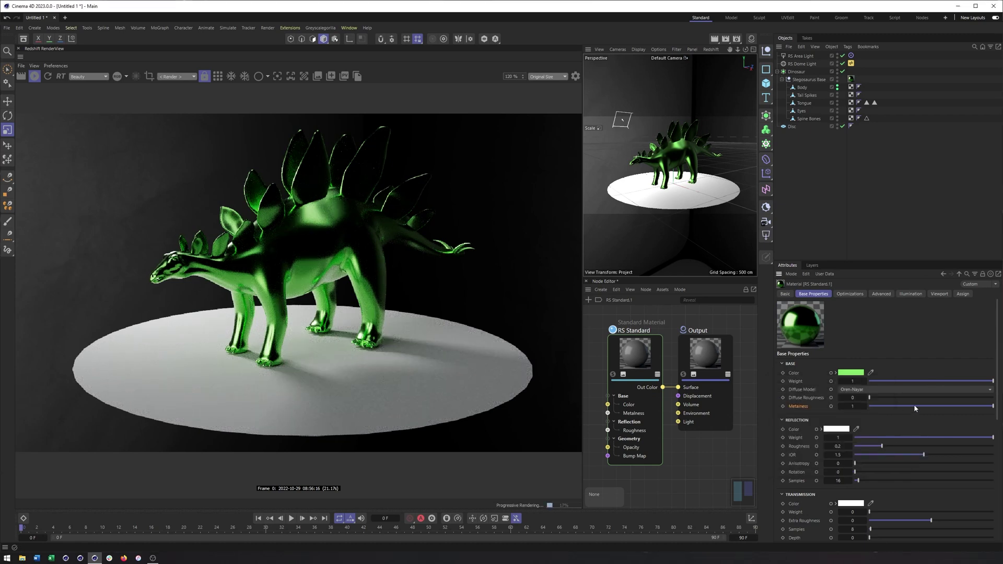
left_click_drag(927, 405, 867, 406)
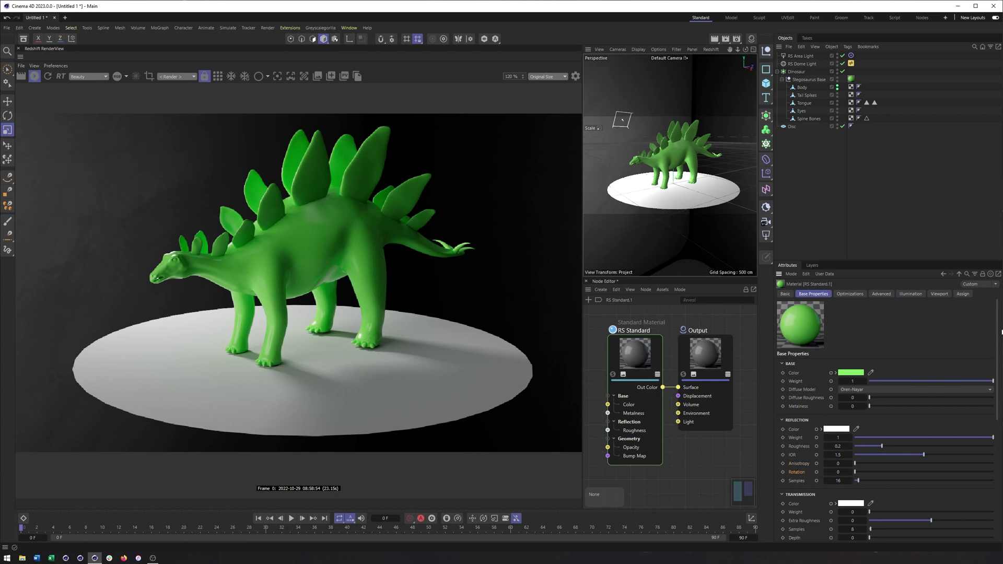
scroll(891, 450, "down", 5)
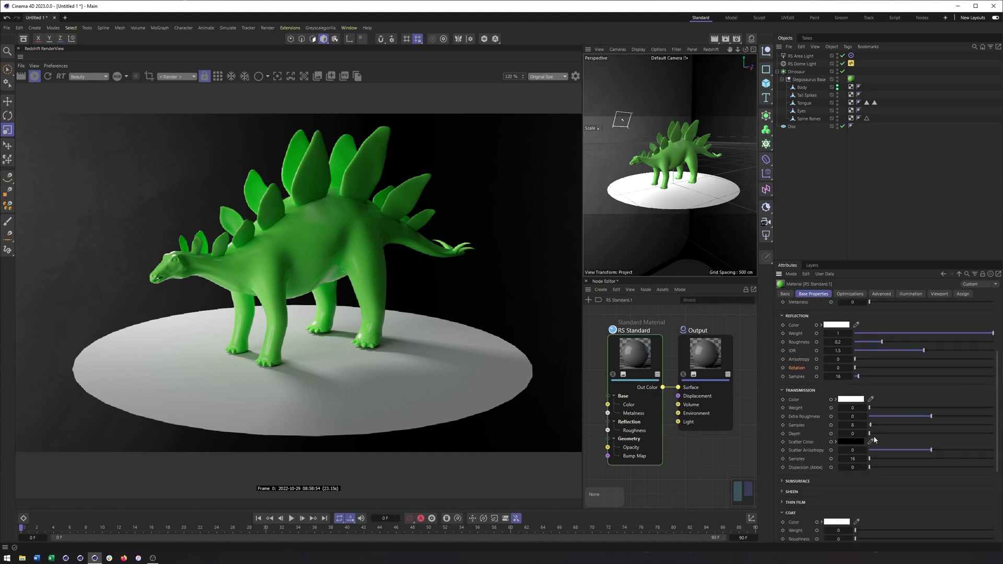
- Raise Transmission Weight to 1, try sharper reflections and extra roughness, then reset Extra Roughness to 0
left_click_drag(870, 408, 1001, 411)
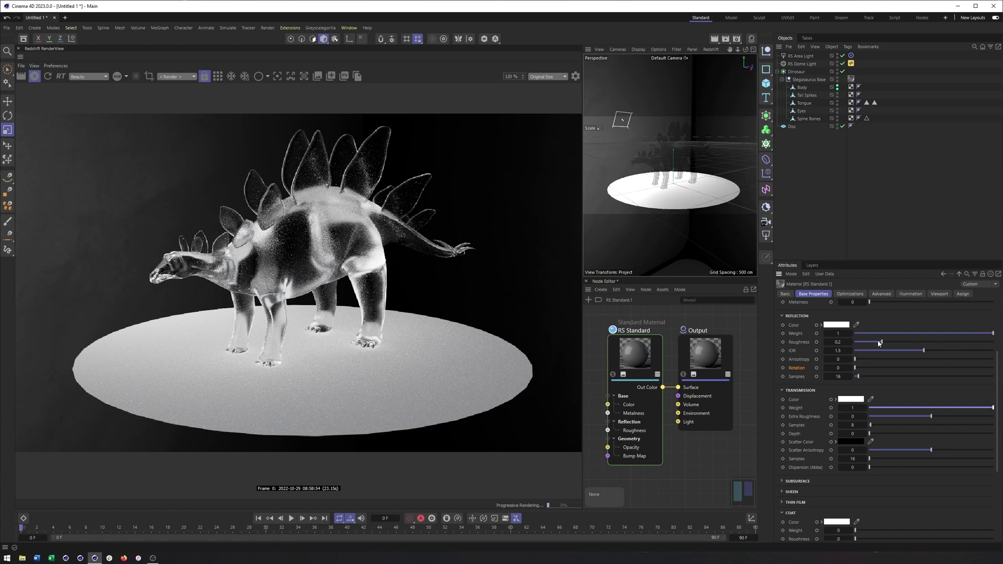
left_click_drag(880, 343, 853, 343)
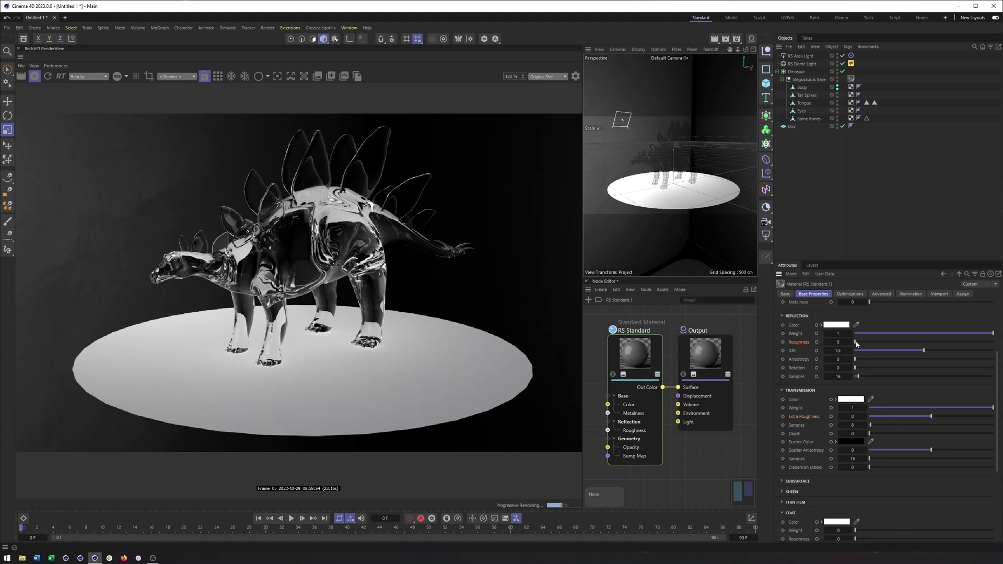
left_click_drag(931, 417, 953, 417)
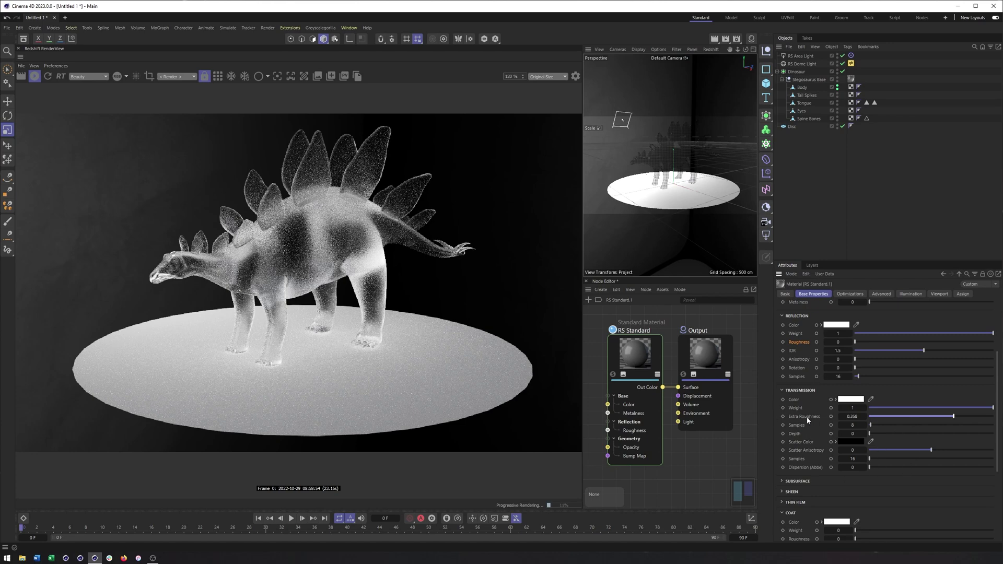
left_click(840, 416)
type("0")
key("Return")
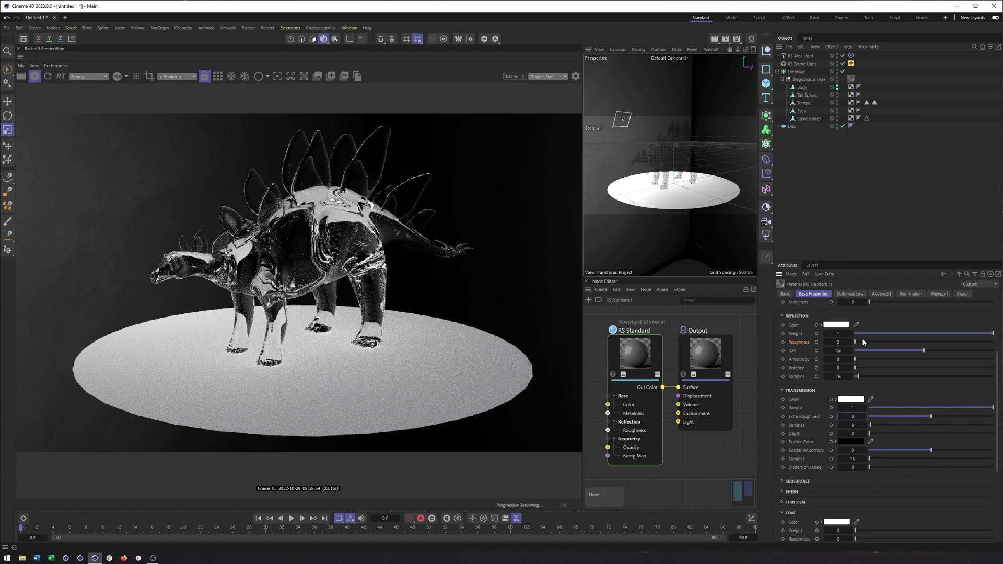
- Try rougher reflections and negative Extra Roughness, then type Extra Roughness 0 and Roughness 0.2
left_click_drag(862, 341, 927, 342)
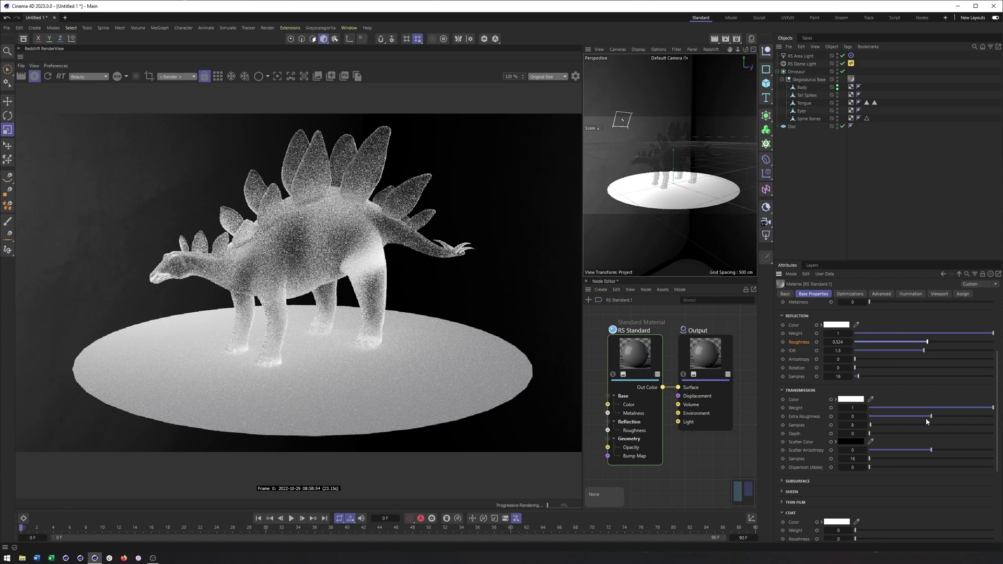
left_click_drag(925, 420, 898, 418)
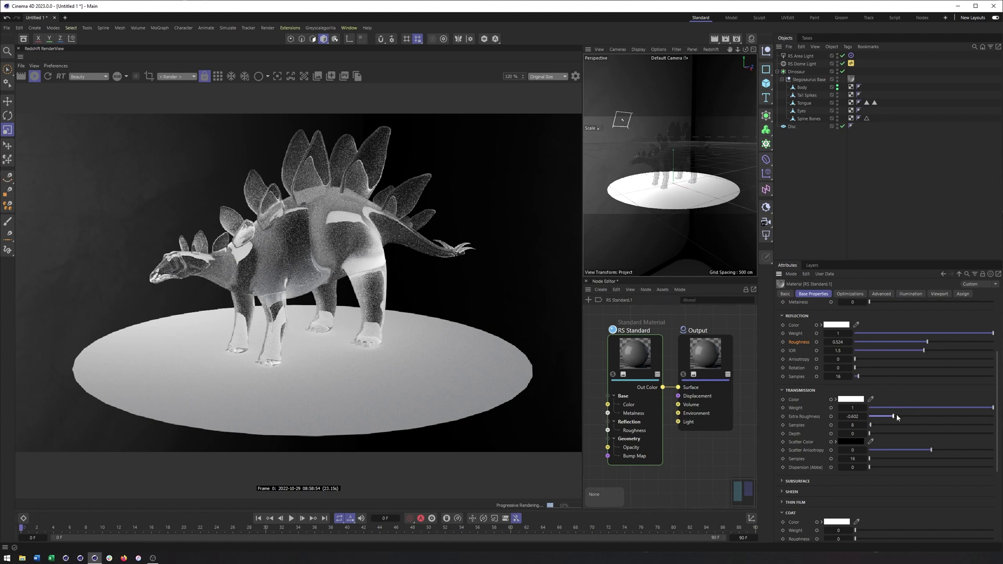
left_click_drag(893, 416, 920, 414)
left_click(841, 416)
type("0")
key("Return")
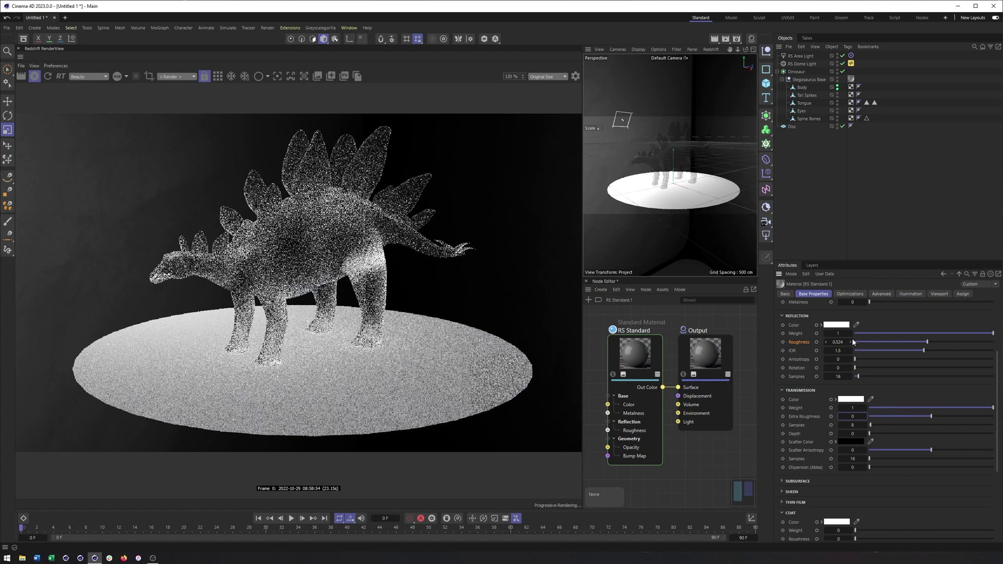
left_click(851, 341)
type("0.2")
key("Return")
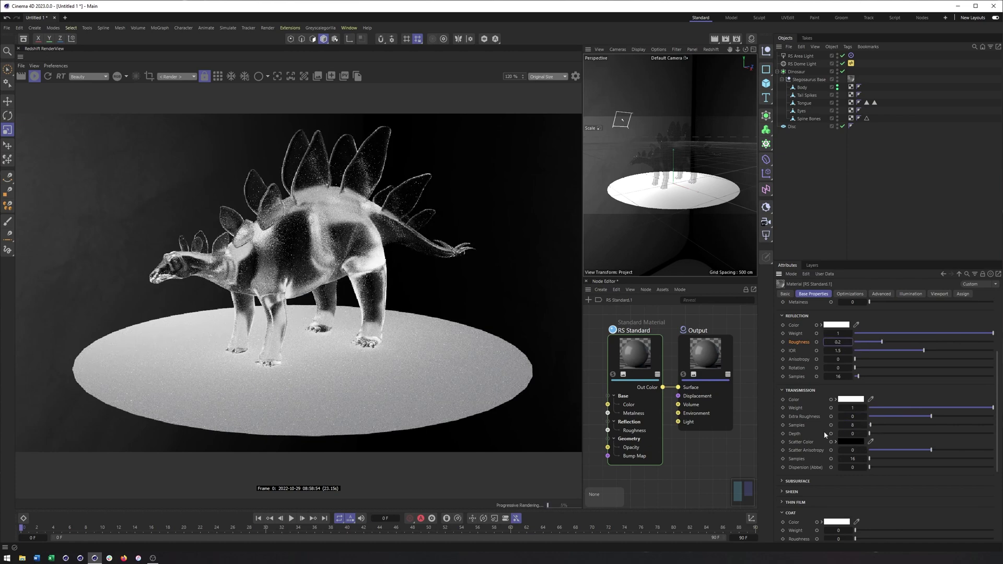
- Give the Transmission Color a bright pink tint
left_click(850, 400)
left_click(801, 440)
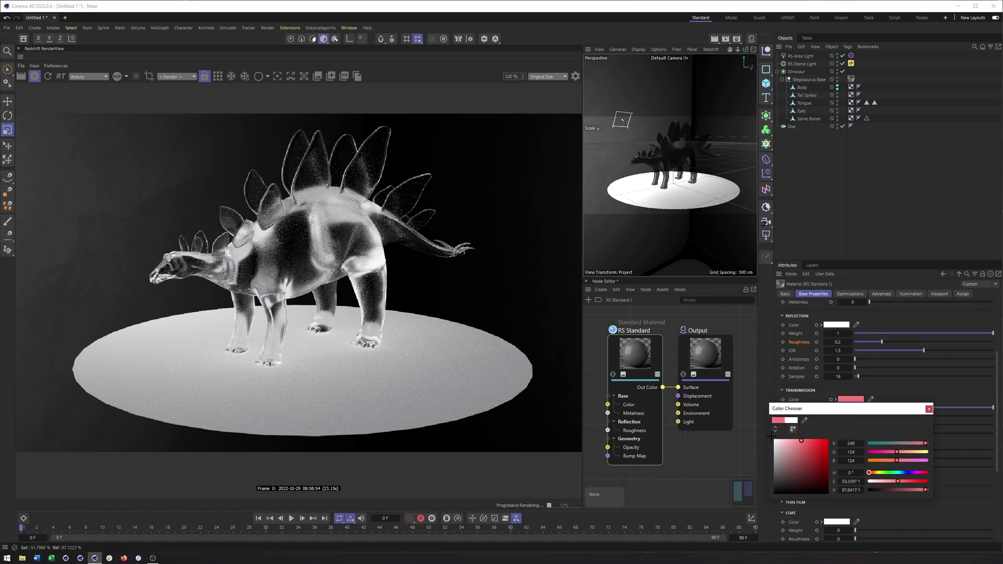
left_click(801, 439)
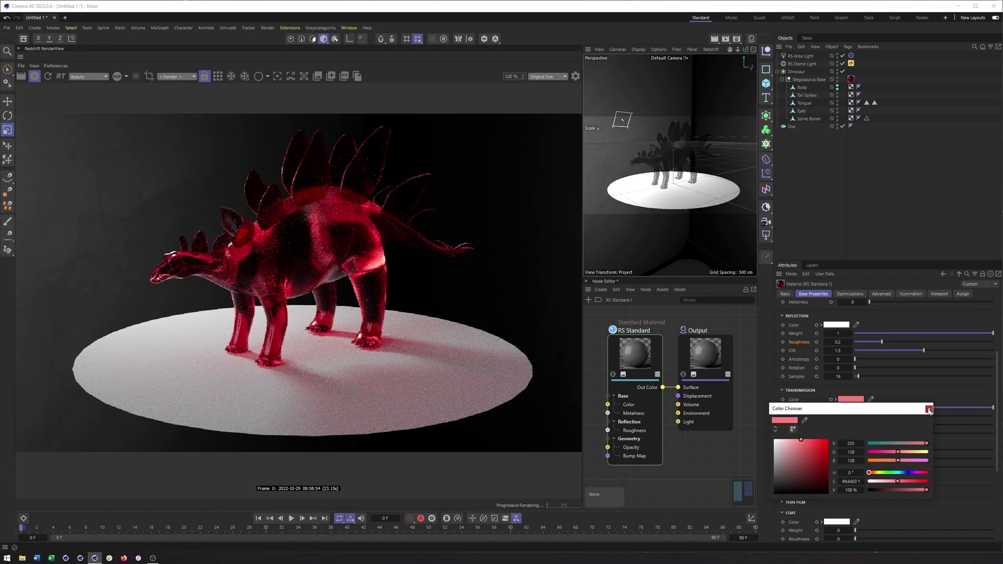
left_click(929, 410)
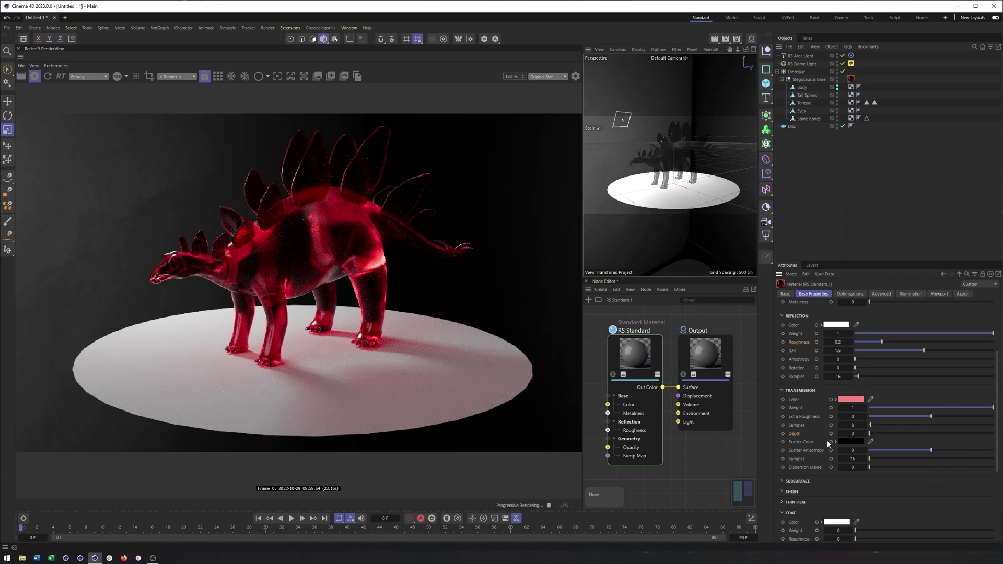
- Try transmission Depth values 4, 2, 1 and 10, finally settling on 20
left_click(852, 434)
type("4")
key("Return")
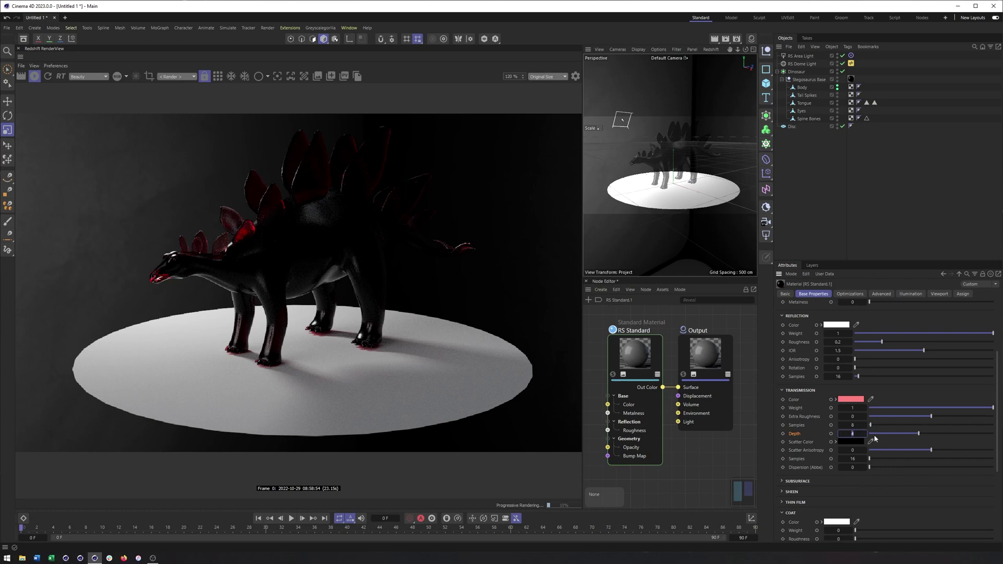
type("2")
key("Return")
type("1")
key("Return")
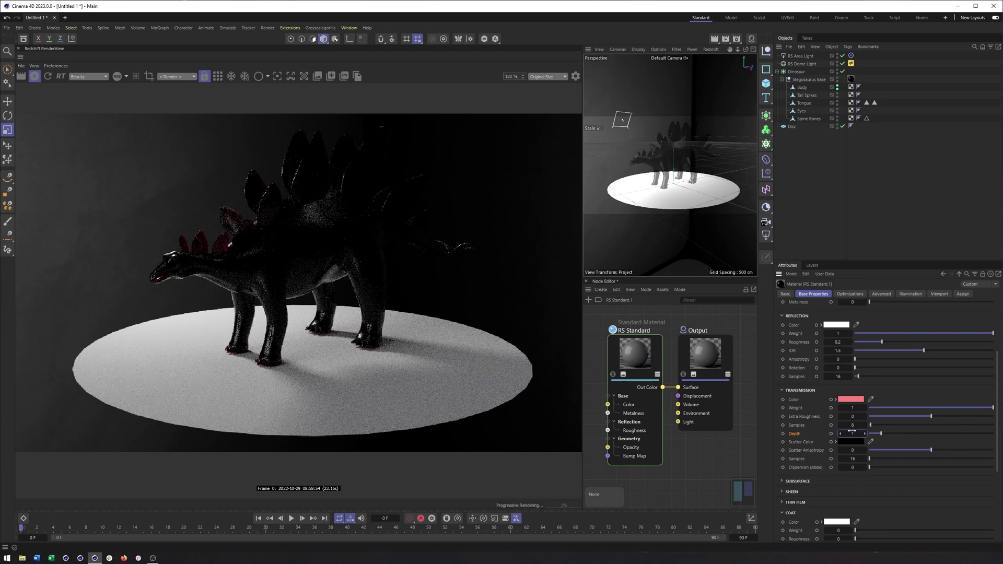
type("10")
key("Return")
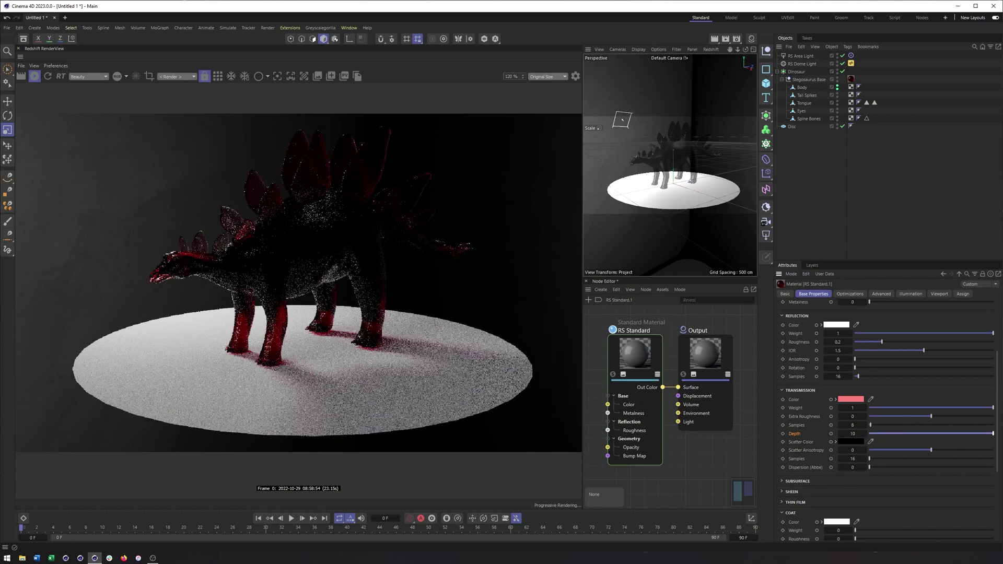
left_click(851, 433)
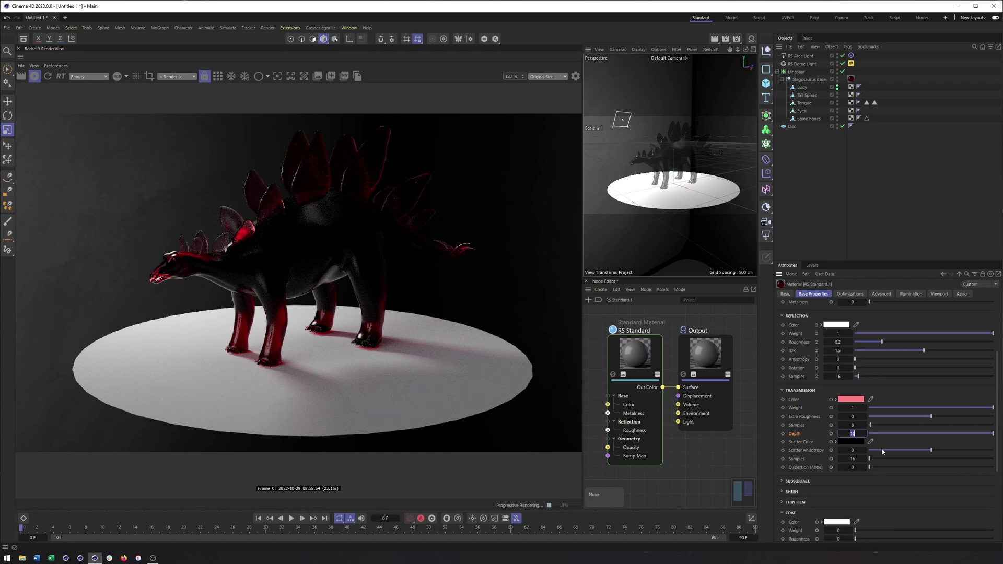
key("Return")
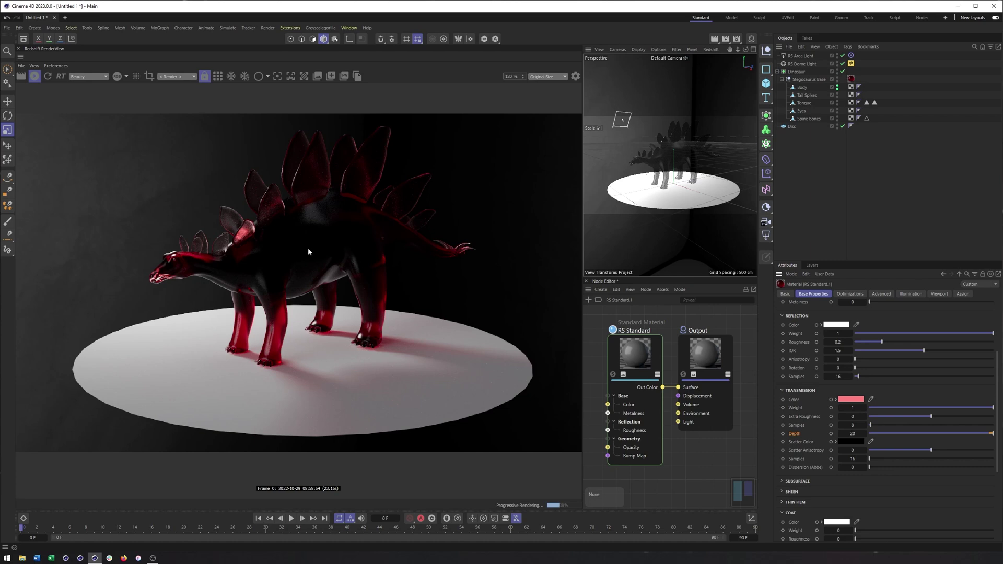
- Drag Reflection Roughness to 0.468 for a frosted look on the red glass dinosaur
scroll(885, 369, "up", 2)
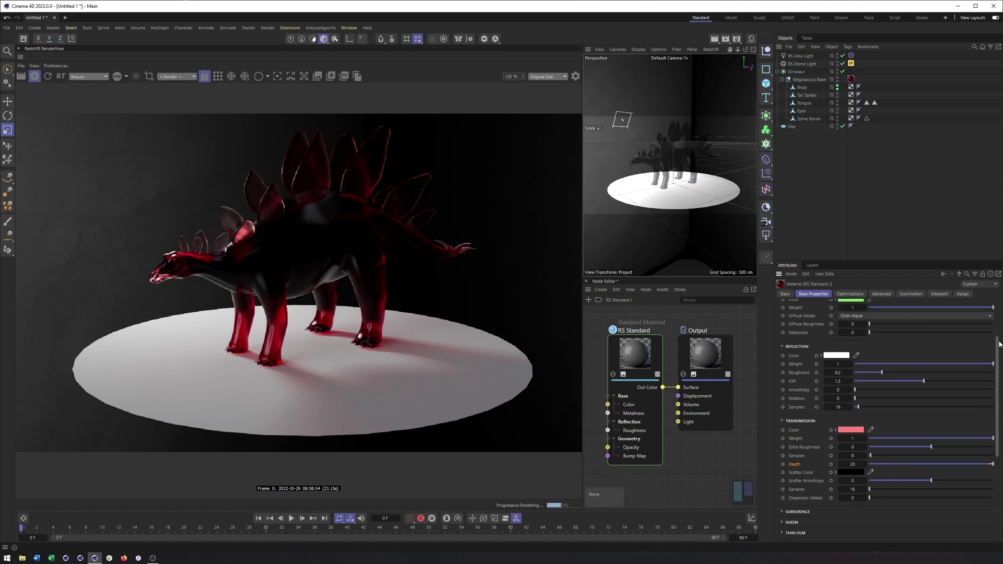
left_click_drag(885, 372, 920, 374)
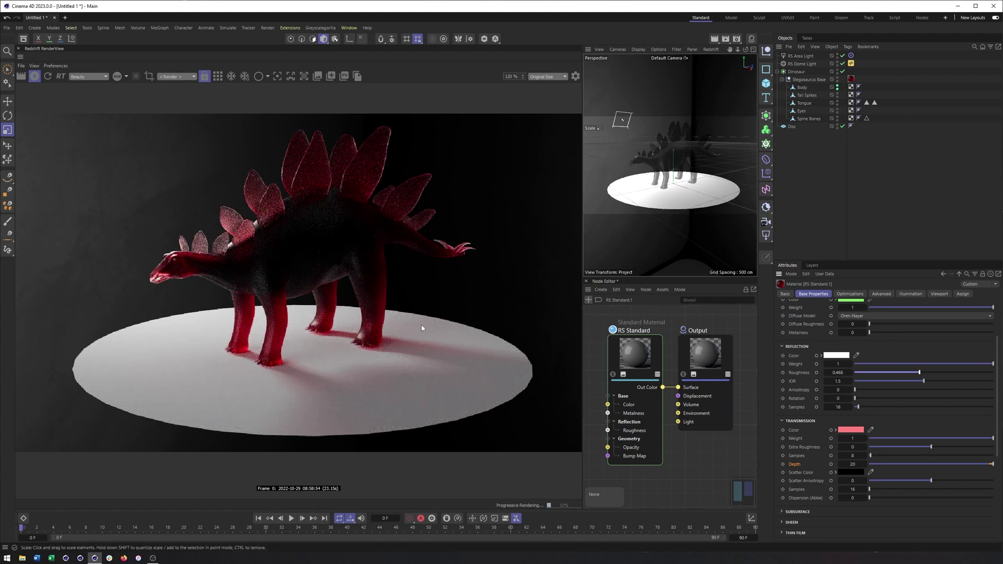
scroll(905, 405, "down", 2)
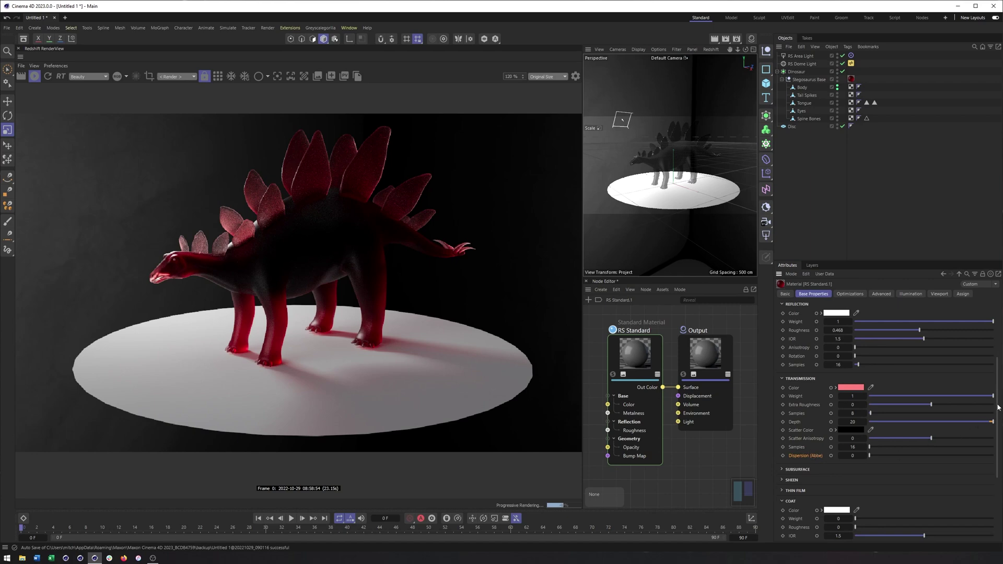
scroll(999, 410, "down", 2)
- Turn transmission off, expand the Subsurface section, and raise subsurface Weight to 1
left_click_drag(886, 376, 864, 376)
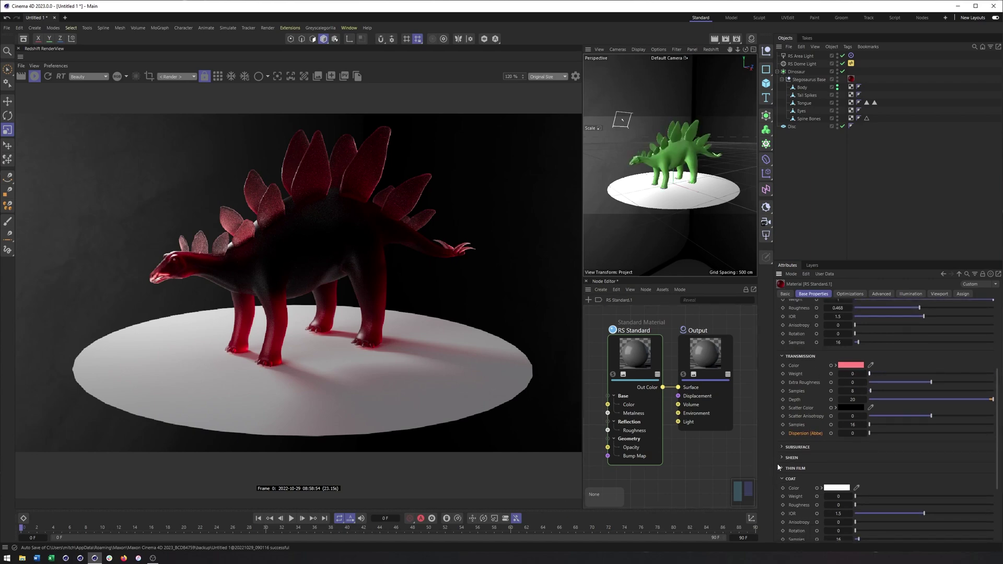
left_click(784, 448)
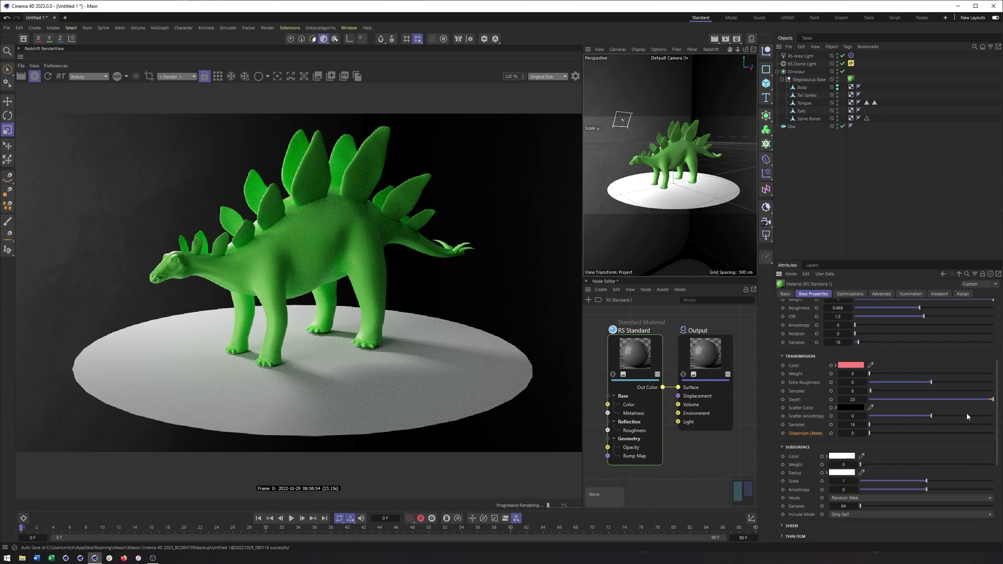
scroll(885, 419, "down", 5)
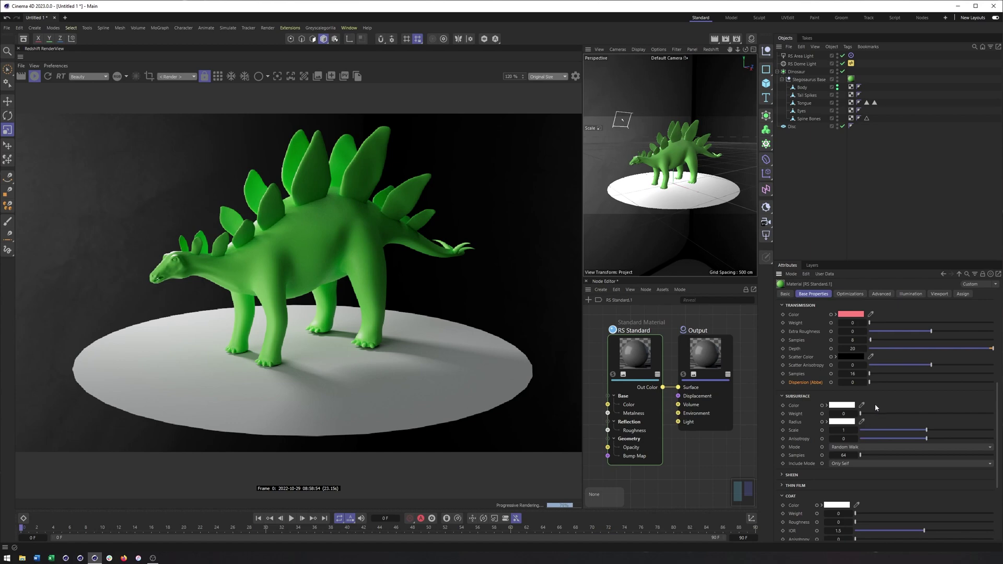
mouse_move(861, 414)
left_mouse_down()
mouse_move(888, 413)
mouse_move(864, 414)
left_mouse_up()
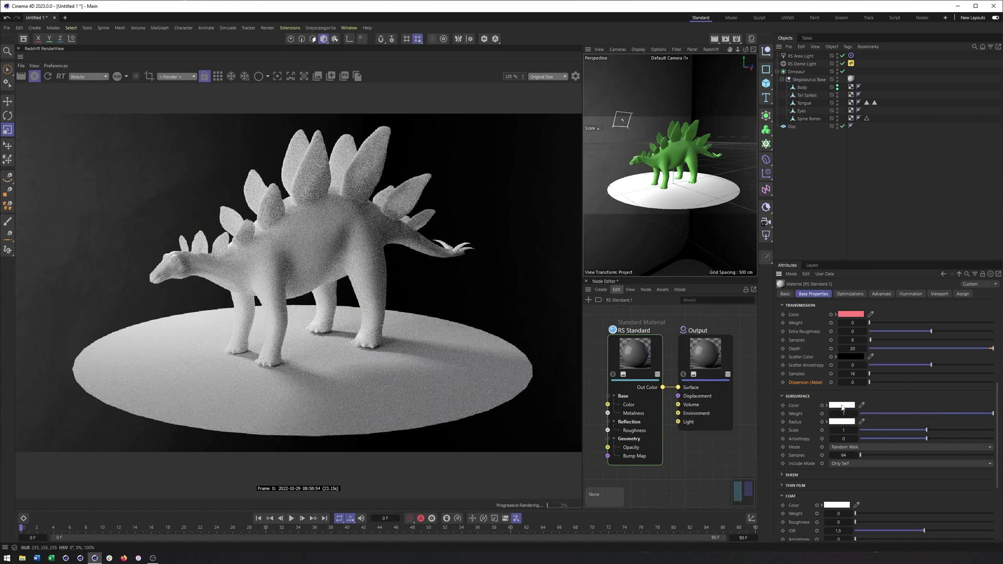
left_click(841, 406)
- Make the subsurface colour green with hue 92° and saturation 69%
left_click_drag(842, 408, 752, 246)
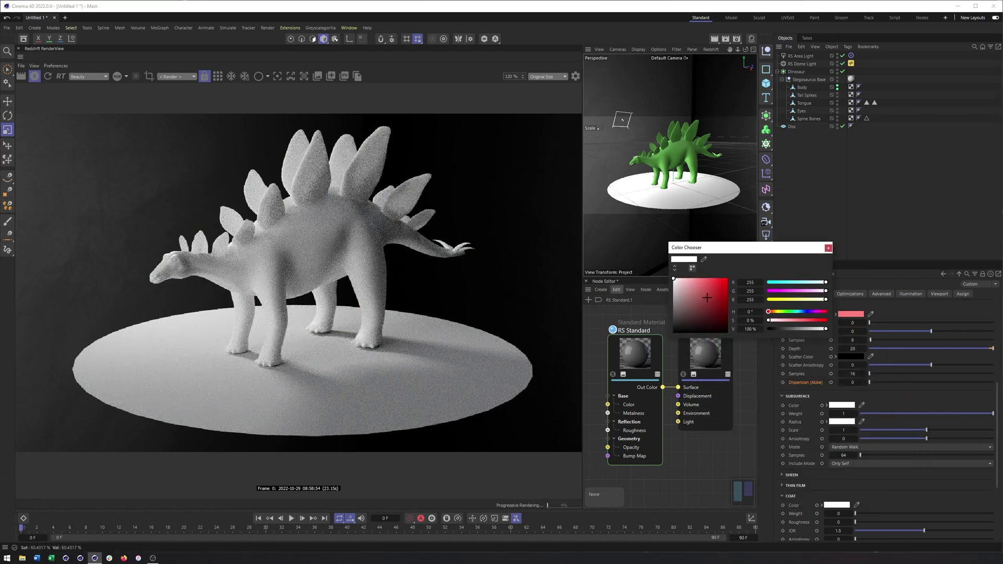
left_click(782, 311)
left_click(711, 278)
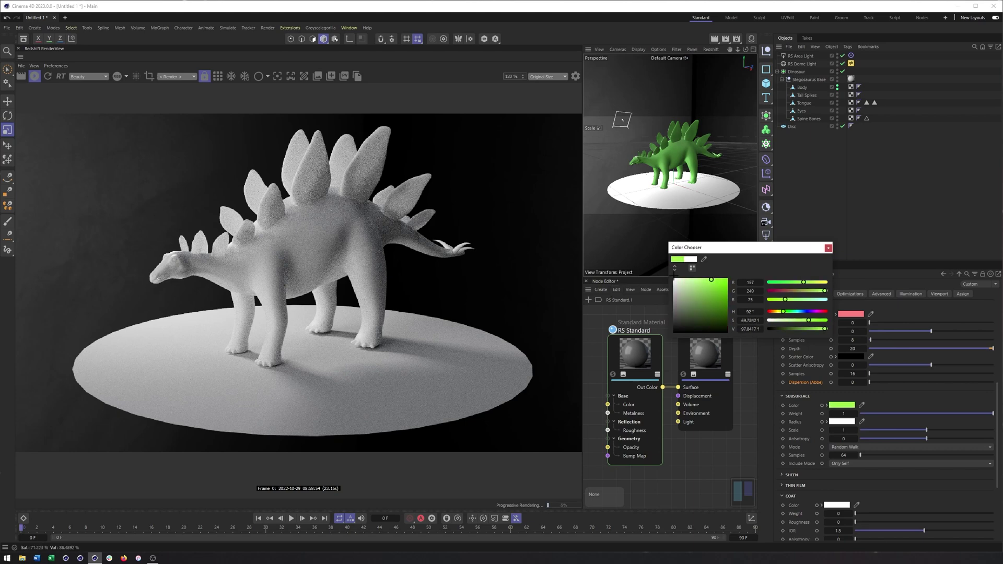
left_click(828, 248)
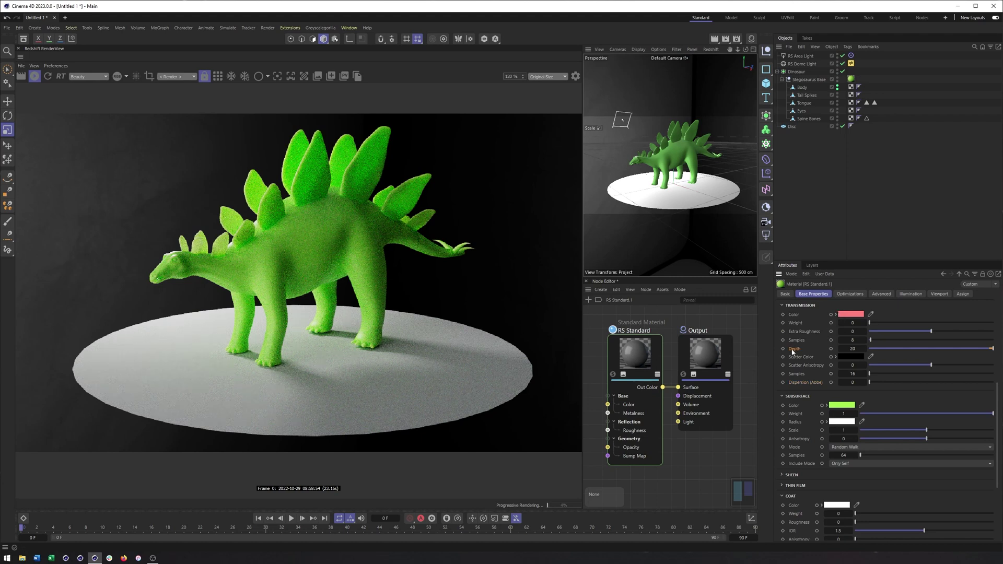
- Set the Subsurface Scale to 20
left_click(853, 349)
left_click(842, 430)
type("20")
key("Return")
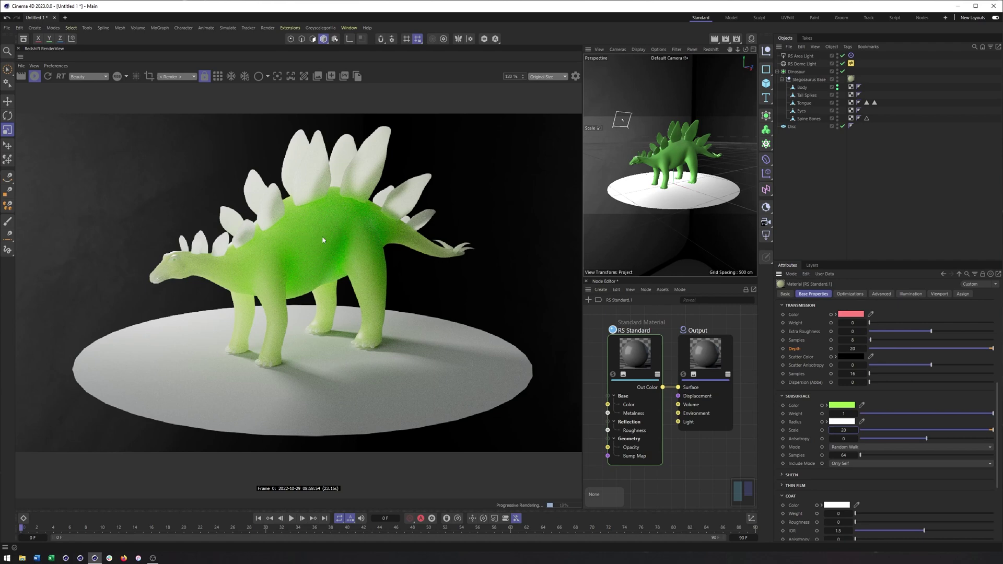
- Hide the tail spikes from the render and keep the subsurface mode on Random Walk
left_click(837, 110)
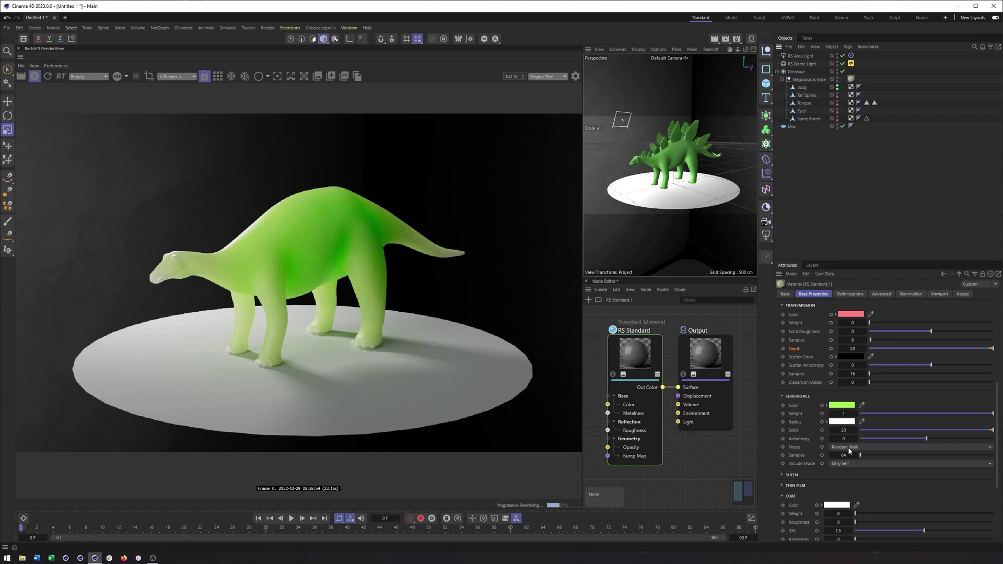
left_click(864, 449)
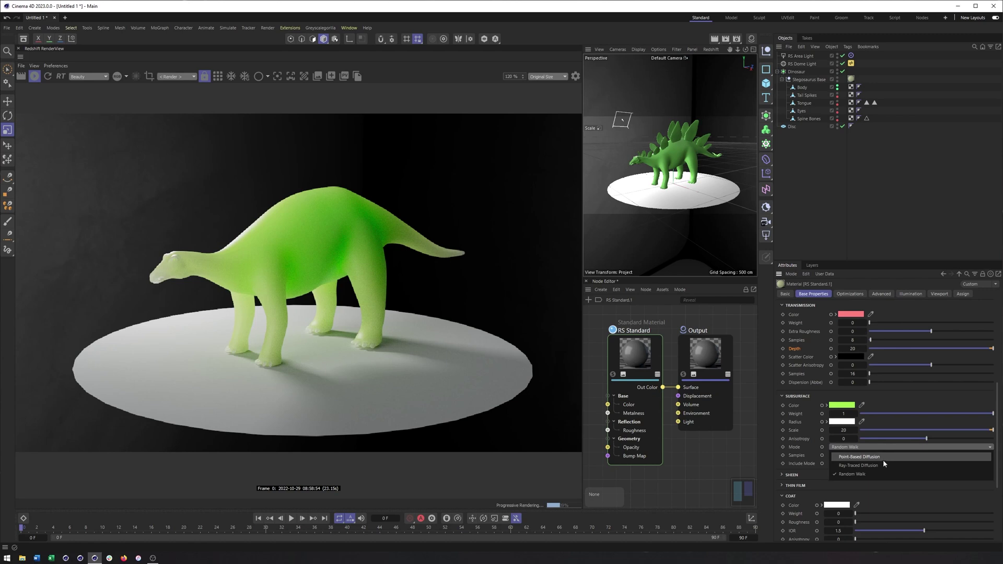
left_click(803, 453)
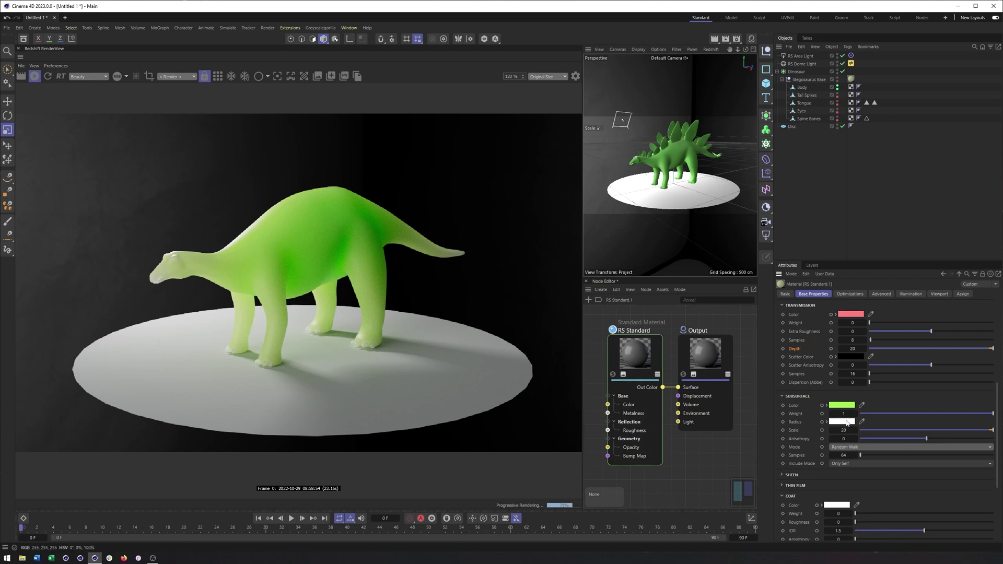
- Make the subsurface radius colour blue (87,140,255) after trying grey, white and red
left_click(847, 422)
left_click_drag(847, 424, 769, 195)
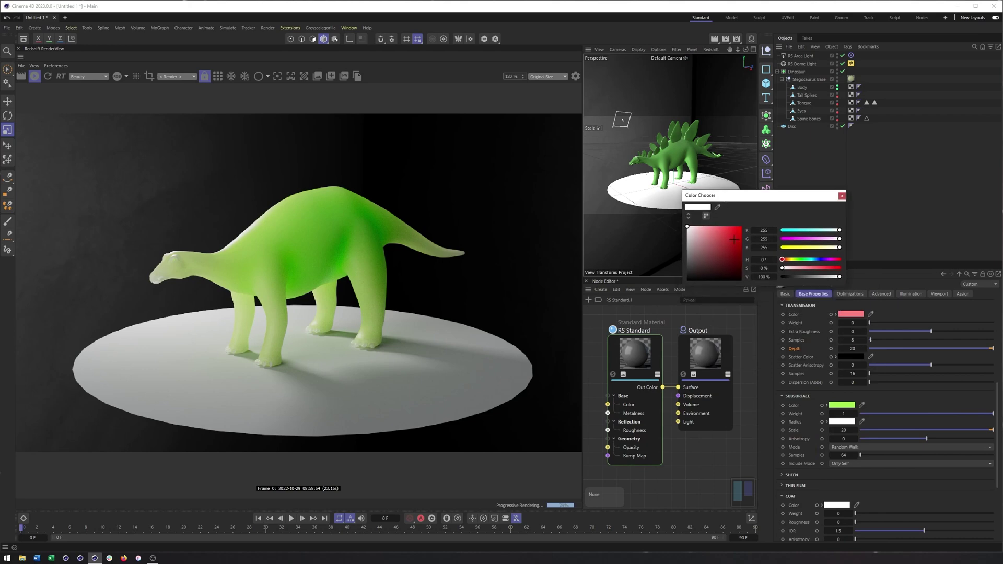
left_click(686, 260)
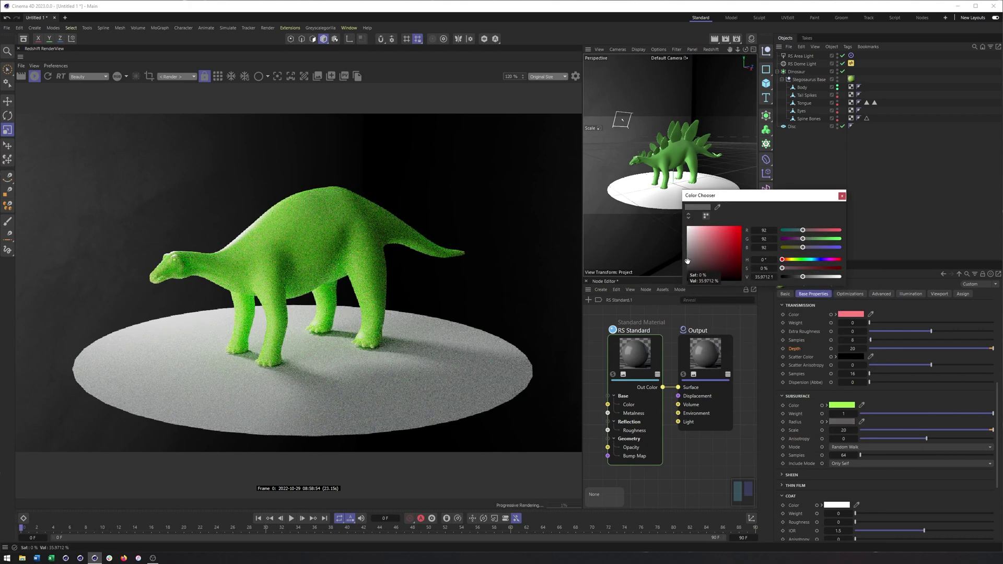
left_click_drag(687, 261, 687, 227)
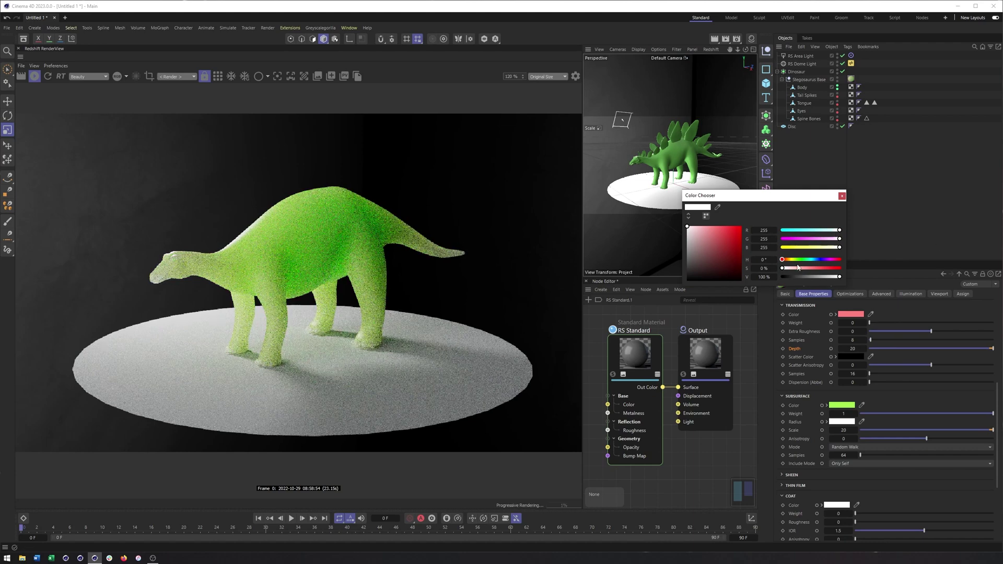
left_click_drag(797, 267, 818, 260)
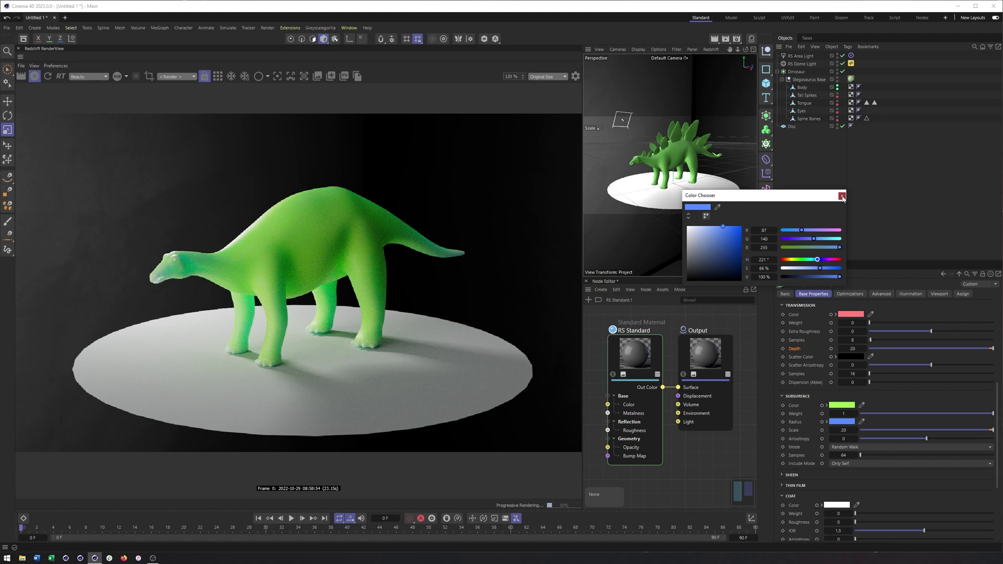
left_click(842, 196)
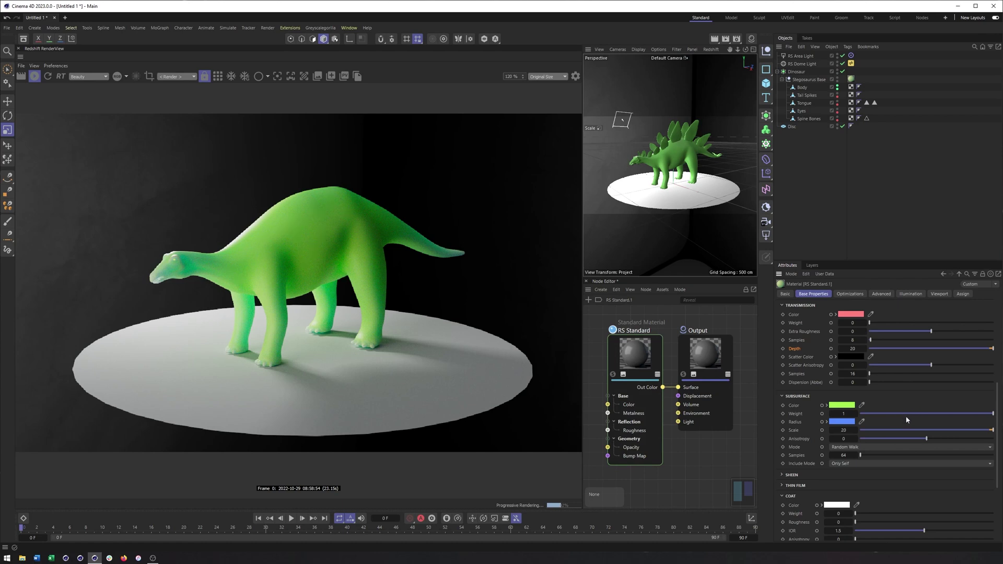
- Raise the Sheen Weight to full strength, 1
left_click_drag(998, 399, 988, 435)
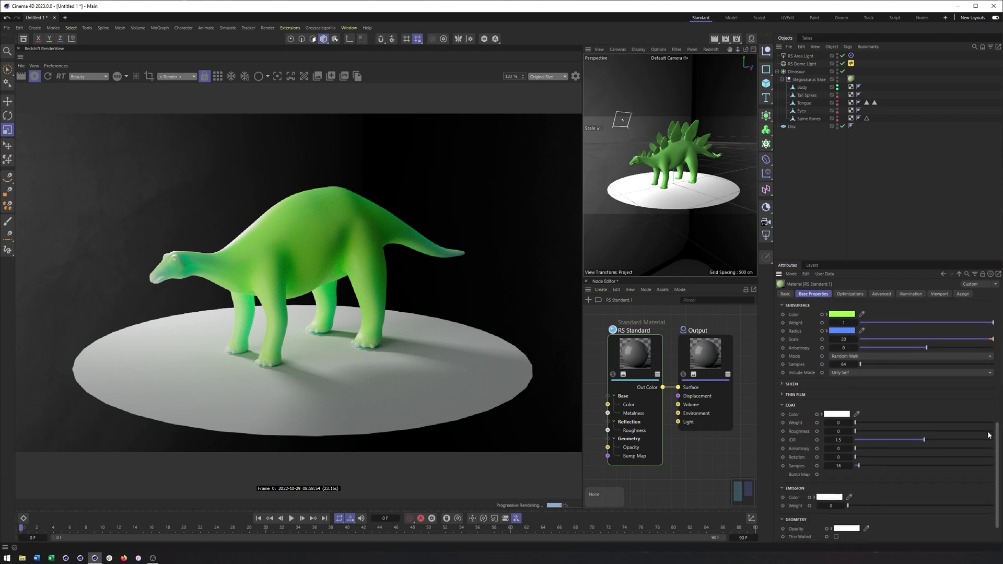
left_click(779, 384)
left_click_drag(857, 400, 937, 403)
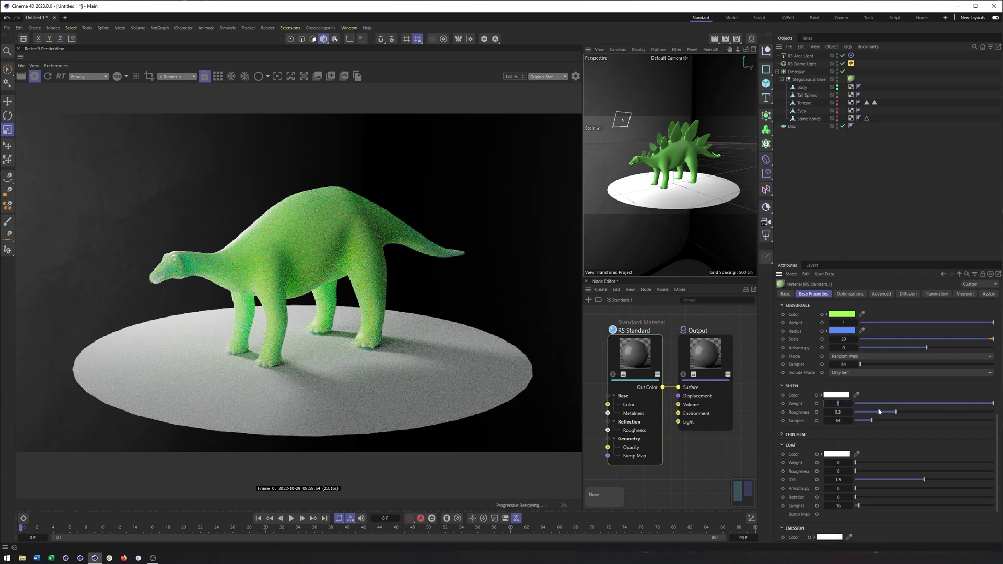
- Browse the Thin Film and Coat settings, and leave Thin Walled off after testing it
left_click(781, 387)
left_click(782, 397)
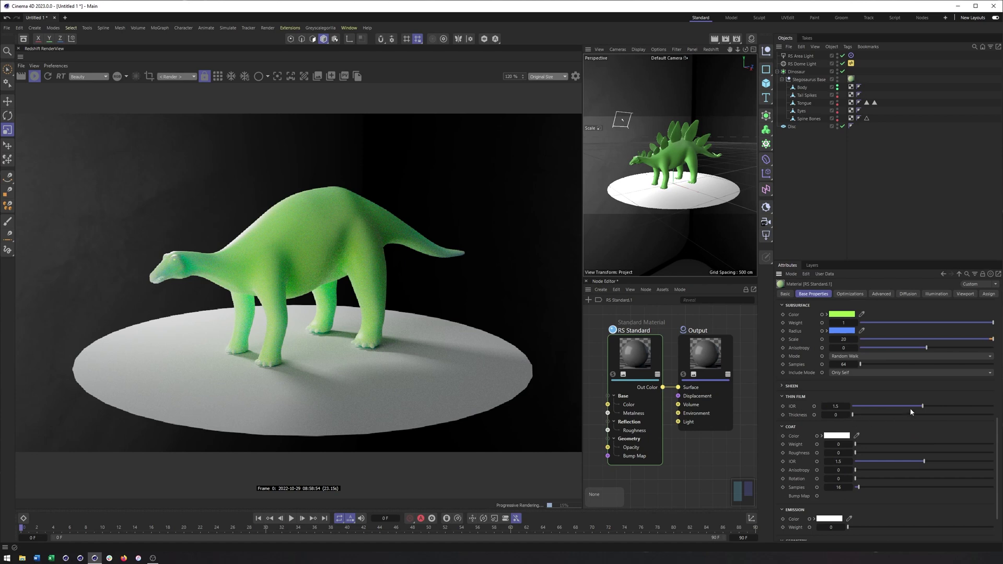
left_click(781, 397)
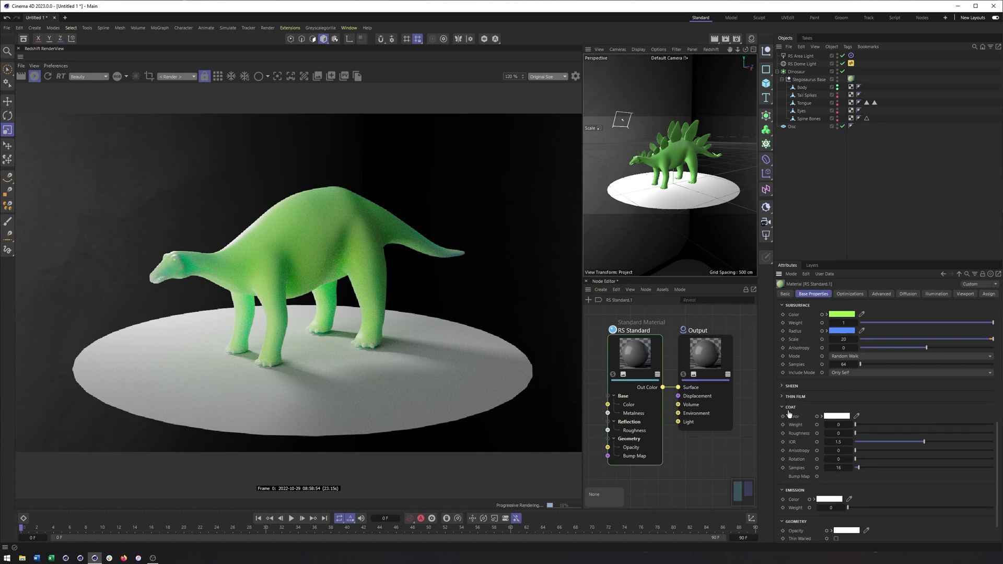
left_click(782, 407)
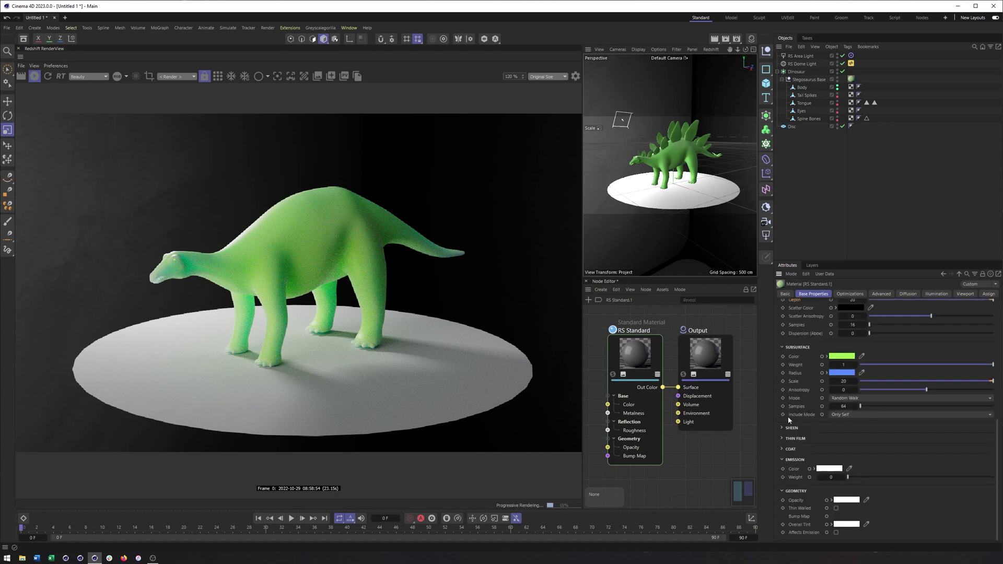
left_click(783, 449)
scroll(866, 418, "down", 3)
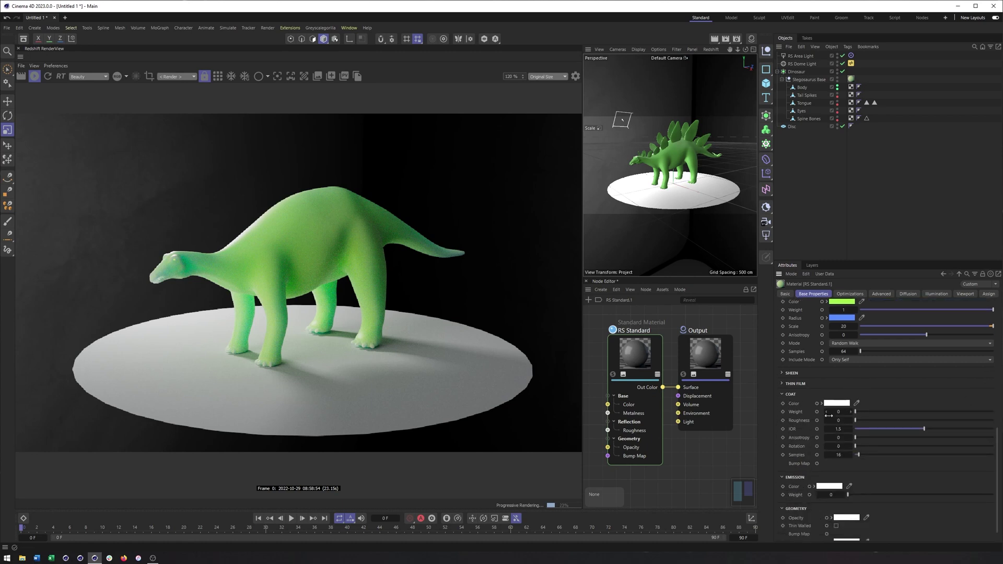
left_click(781, 394)
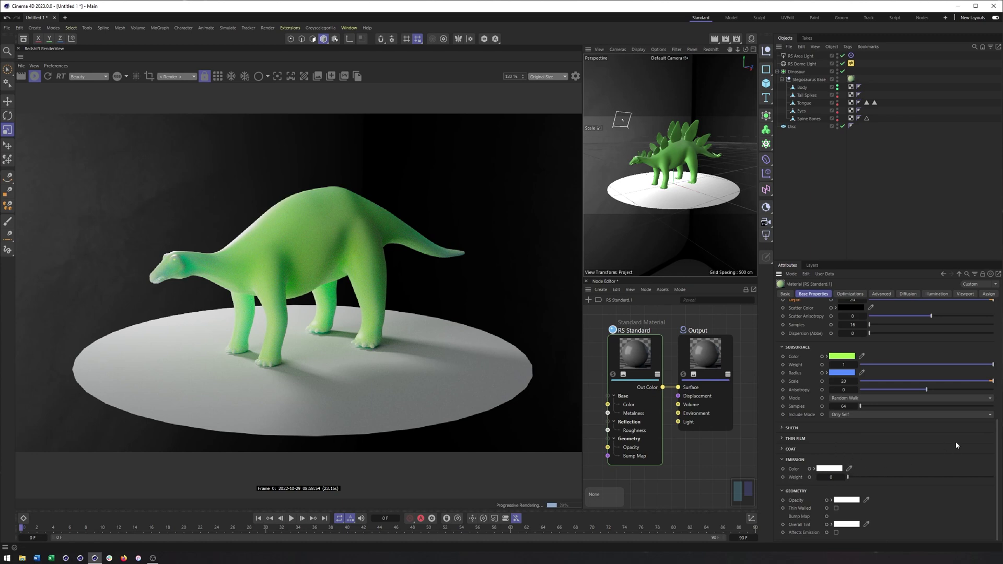
left_click(836, 507)
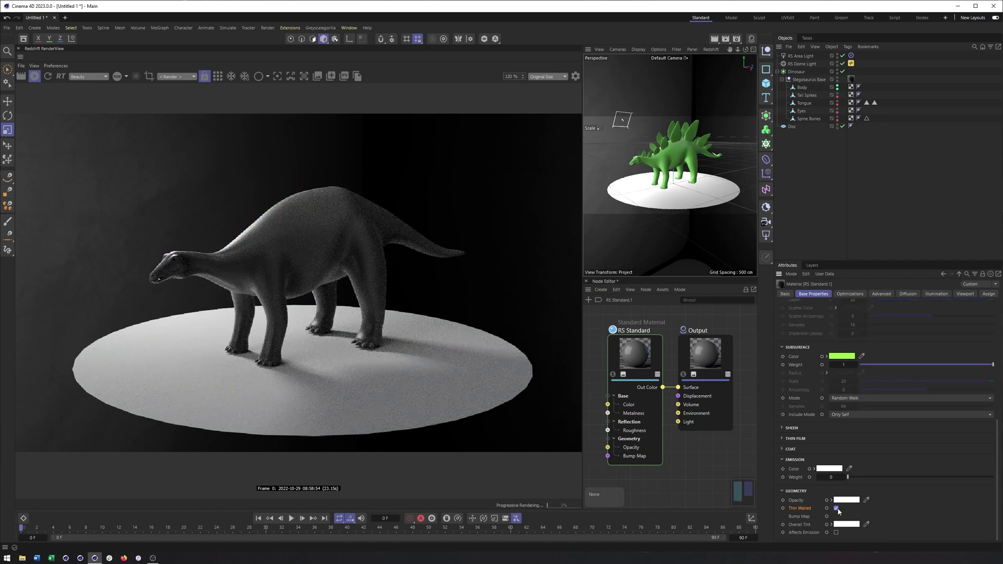
left_click(836, 507)
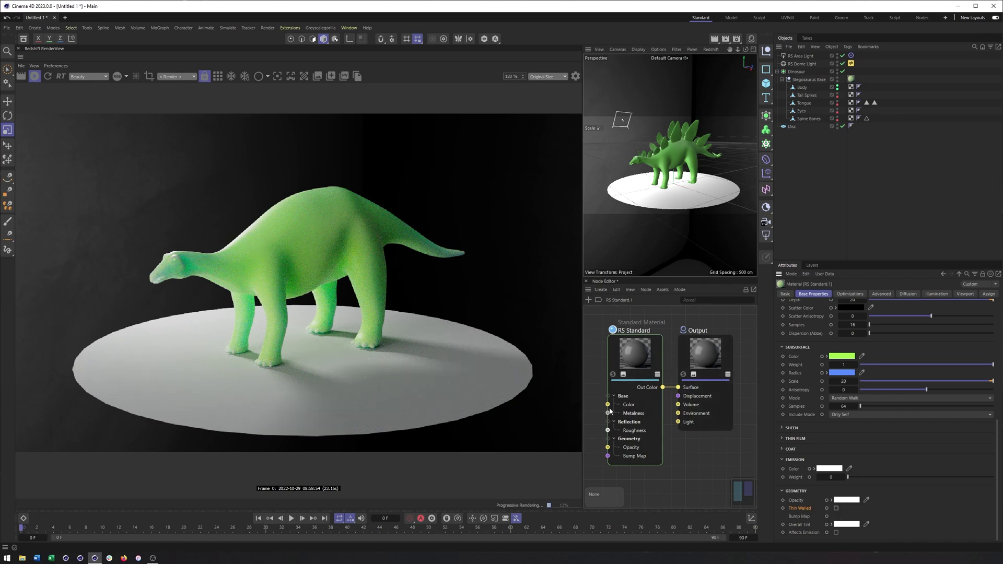
- Select the RS Standard node and scroll its attributes up to Preview and Base Properties
left_click_drag(629, 355, 632, 348)
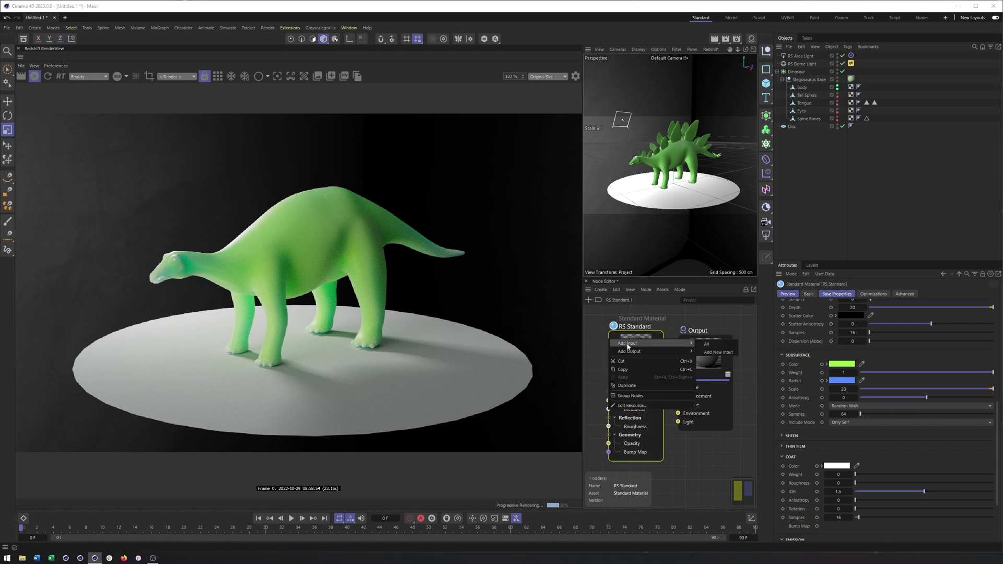
left_click_drag(995, 478, 994, 366)
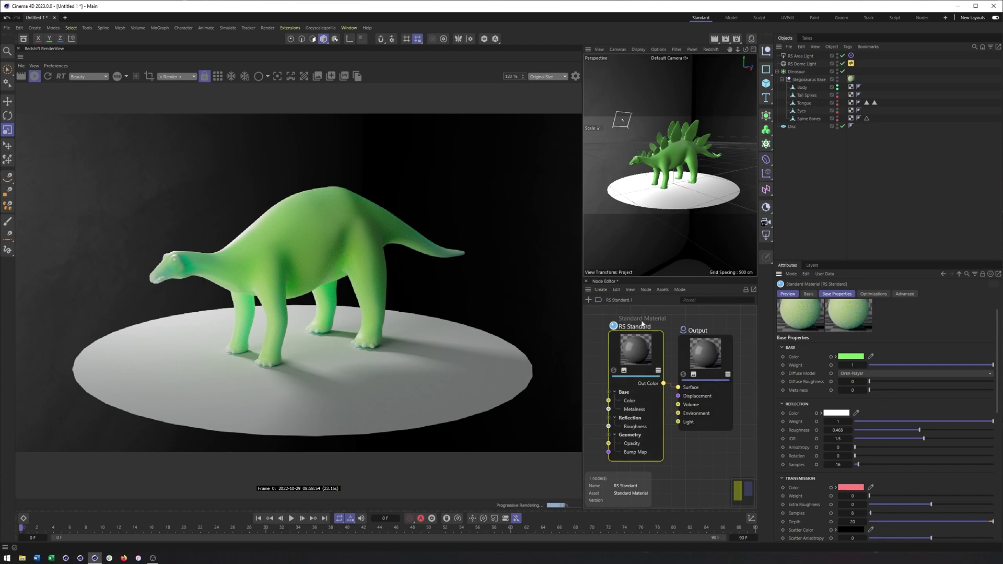
left_click_drag(635, 348, 637, 347)
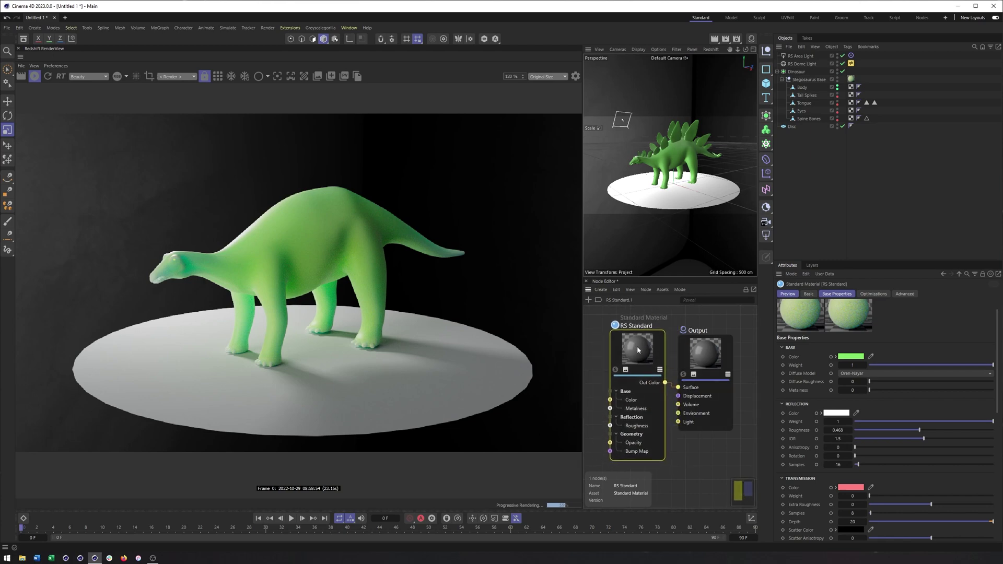